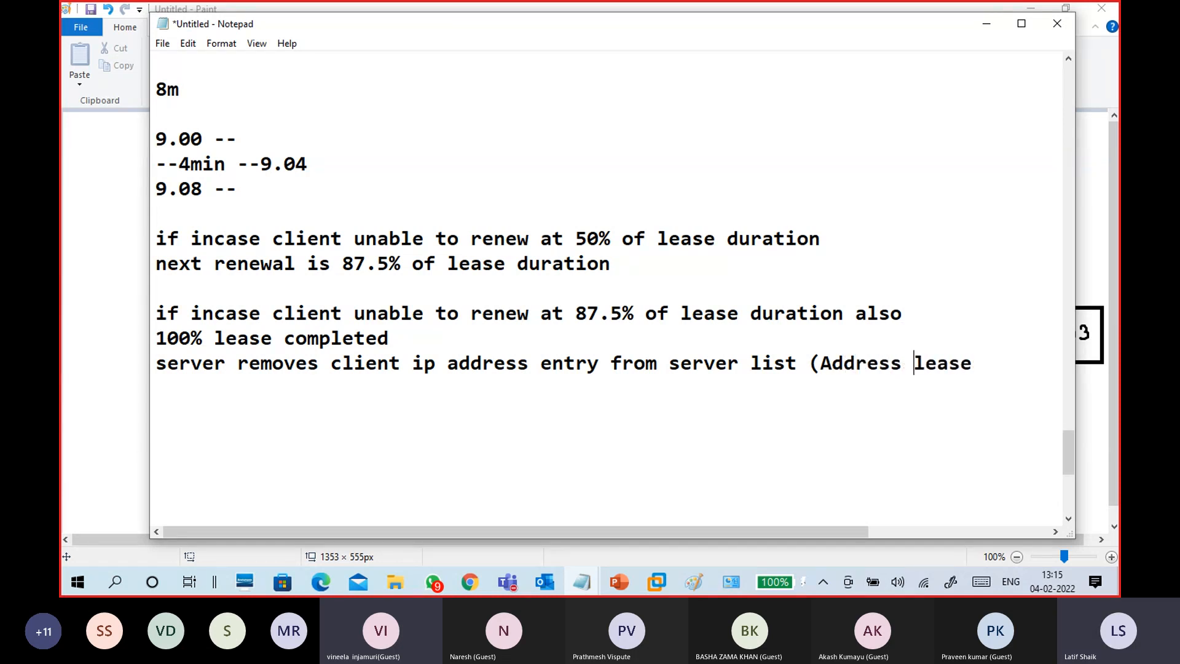
Step: Close the parenthesis after "Address lease" and add the line "-ip address become free" below it
click(985, 366)
click(973, 368)
text())
key(Return)
text(-ip addreess)
key(BackSpace)
key(BackSpace)
key(BackSpace)
key(BackSpace)
text(ss become free)
key(Return)
key(Return)
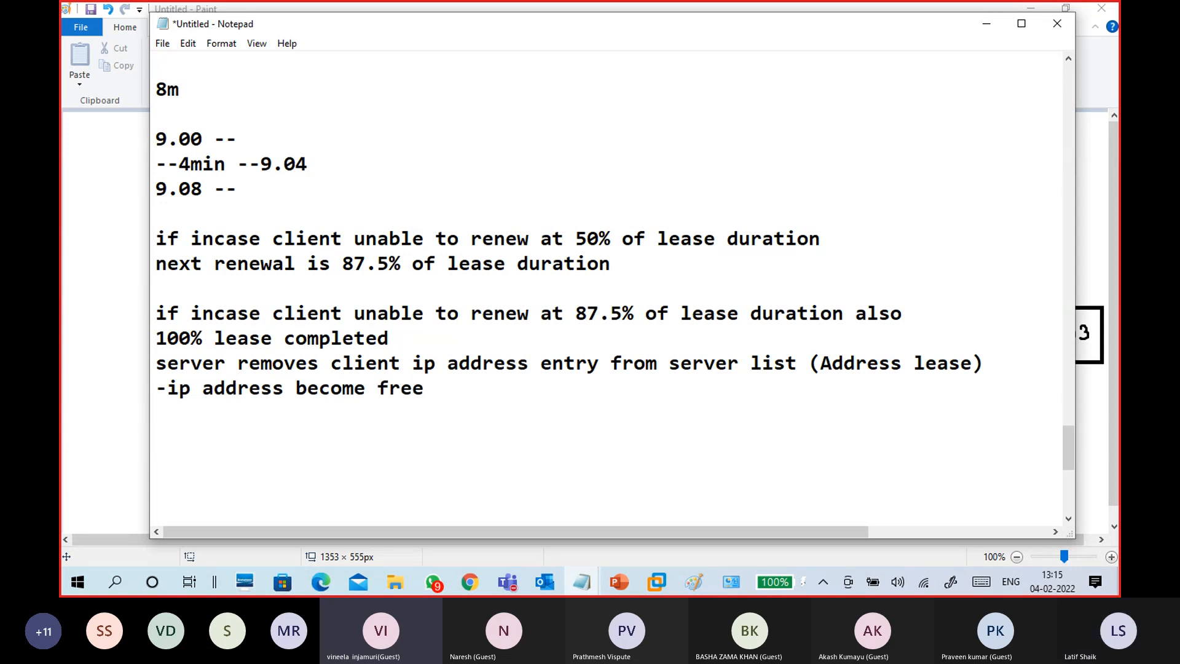
Step: Start a new paragraph in the notes reading "client -lease is expires"
text(cli)
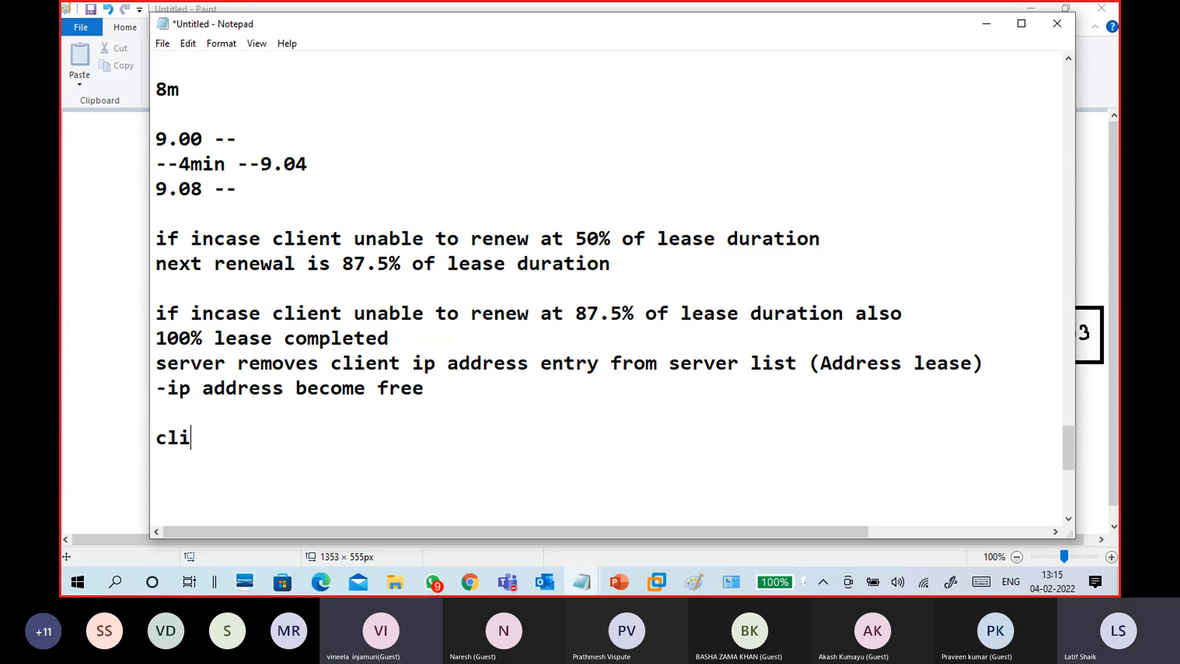
text(ent as to do)
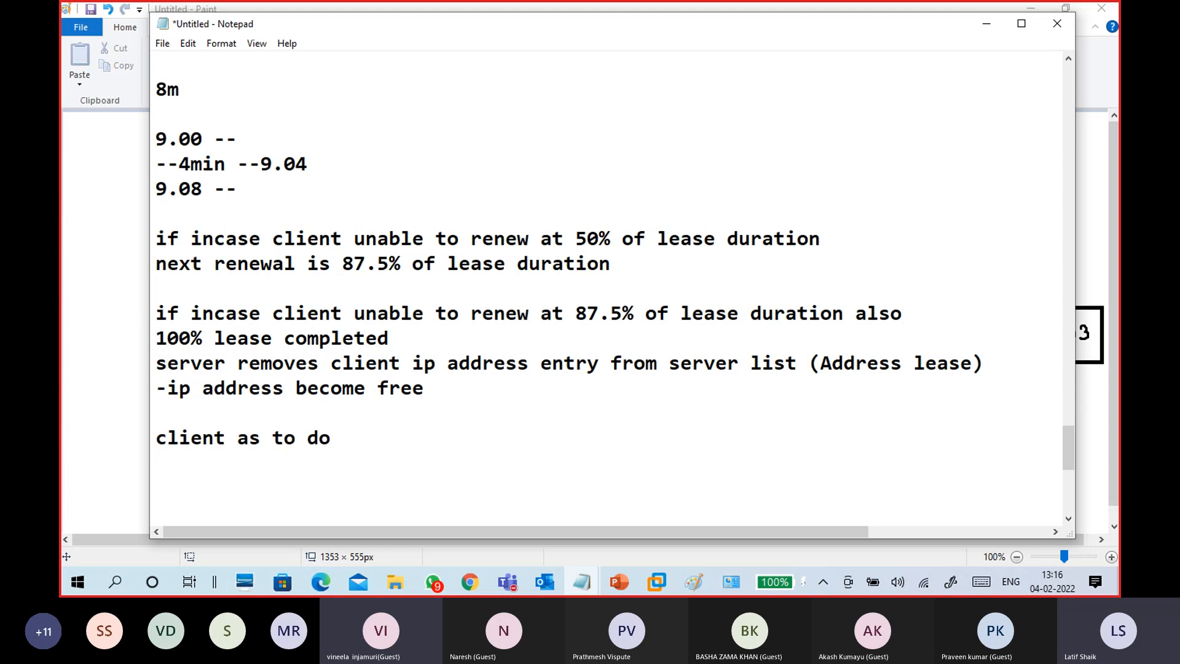
click(239, 438)
text(h)
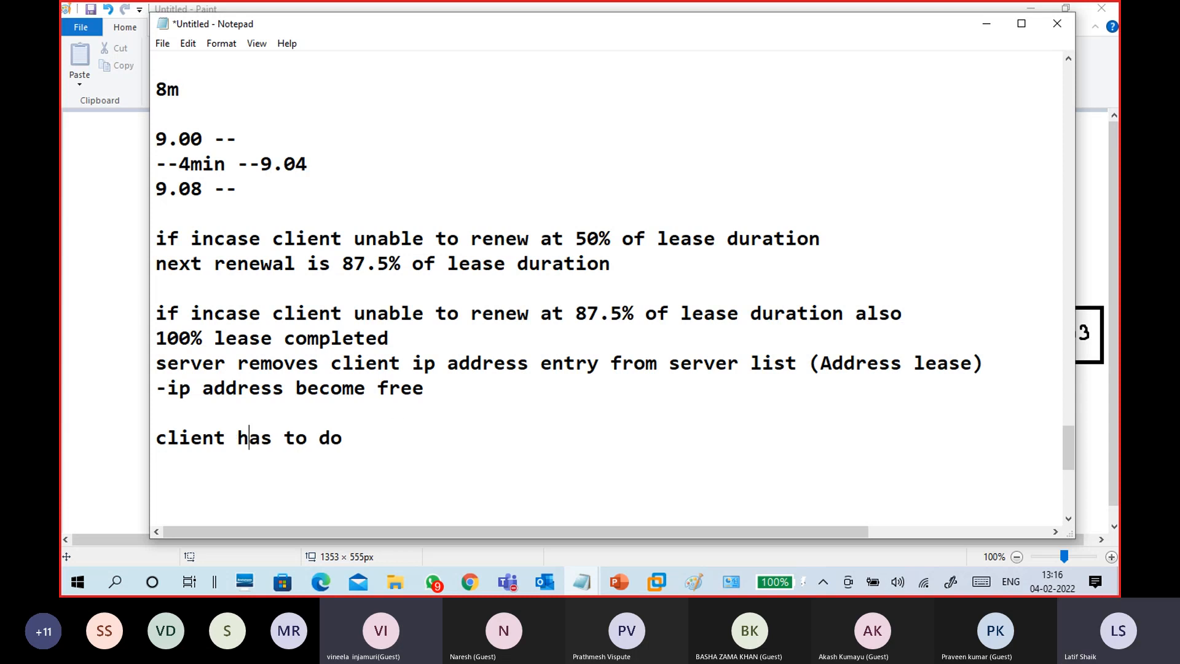
drag(354, 440, 240, 442)
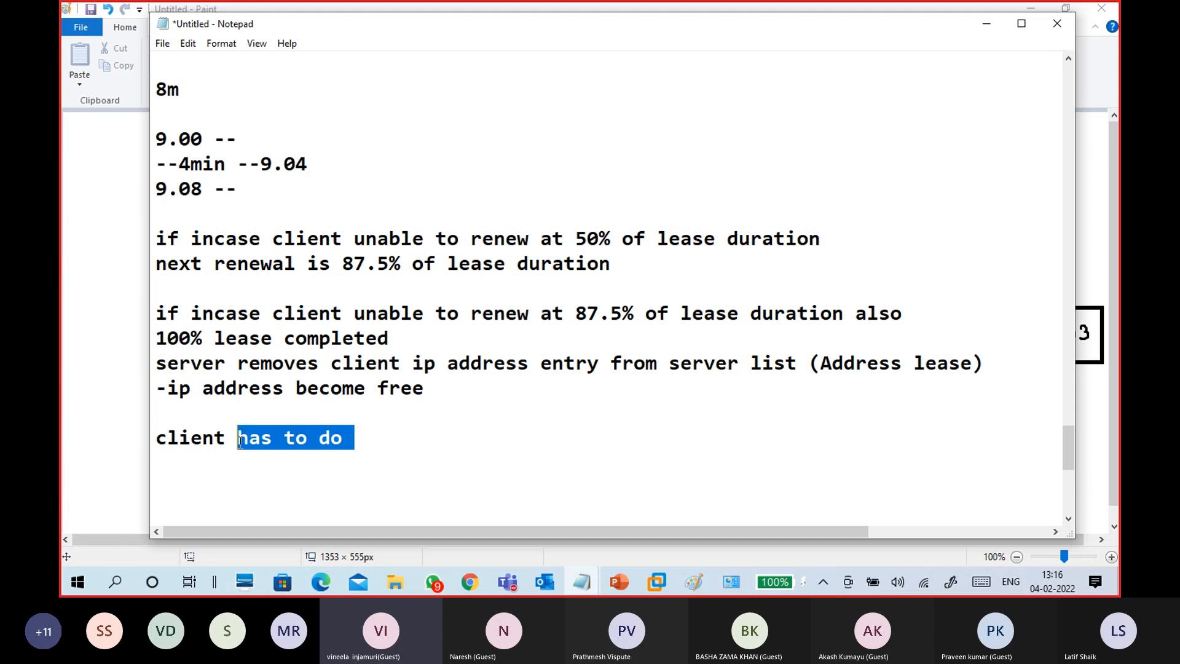
key(BackSpace)
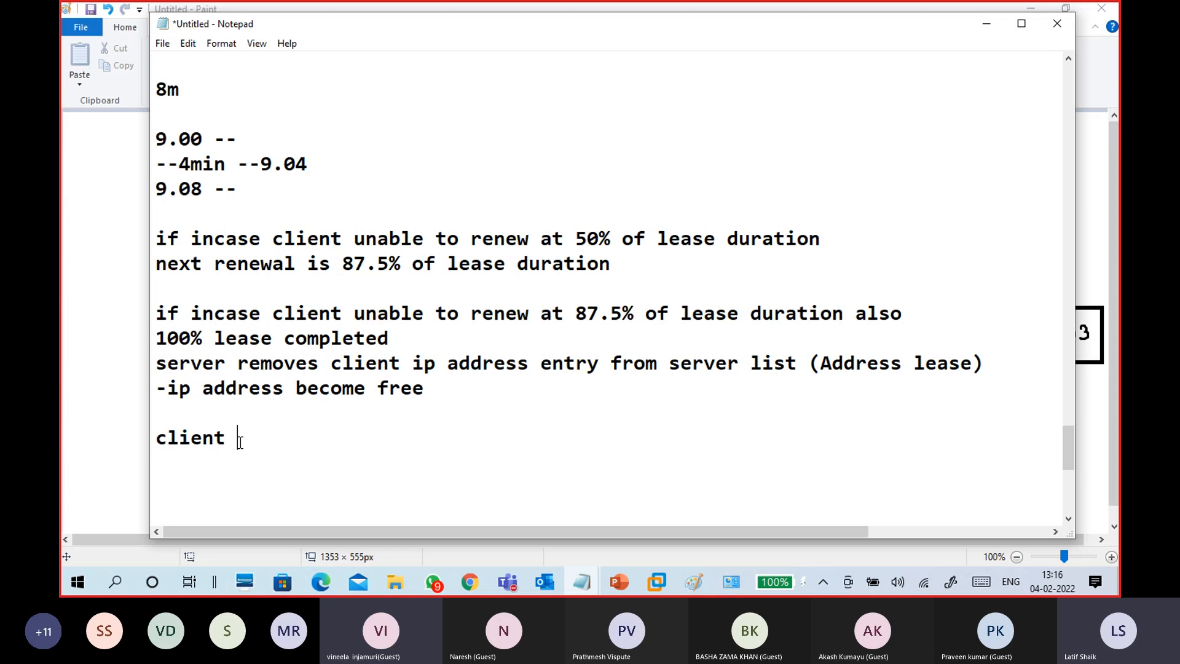
text(-lease is expires )
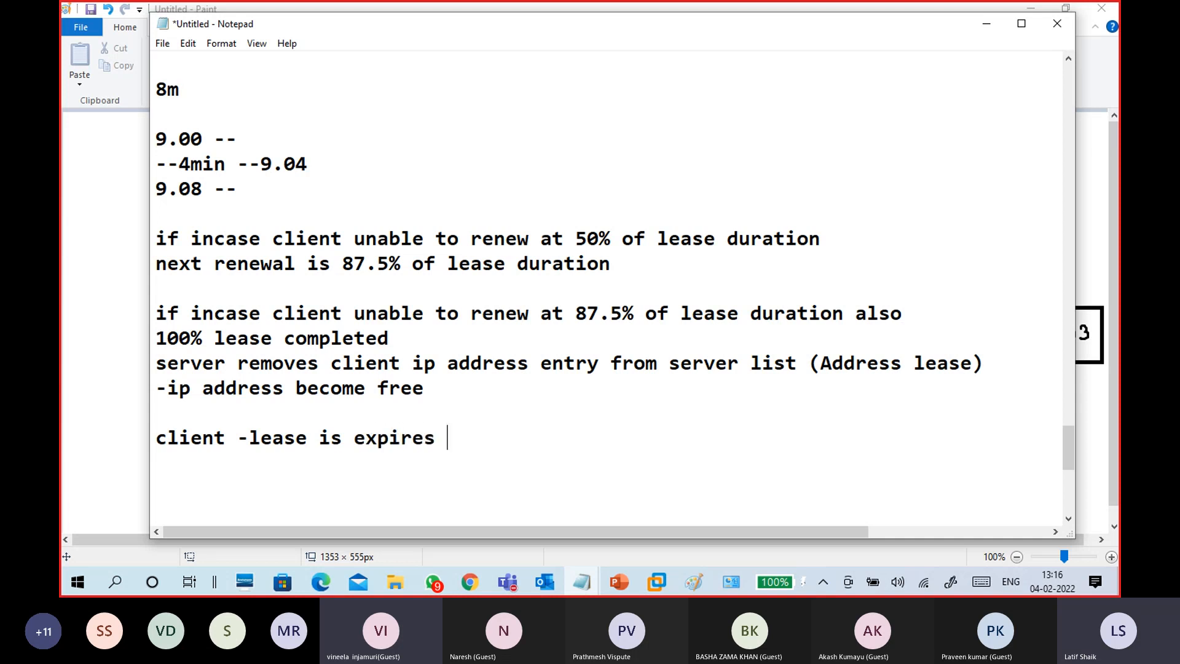
Step: Append "-- start DORA" to the client line, with DORA in capitals
text(-- start r)
key(BackSpace)
text(dora)
key(BackSpace)
key(BackSpace)
key(BackSpace)
key(BackSpace)
text(DORA)
Step: Add a dashed separator line directly below the DORA line and begin a fresh line under it
key(Return)
key(Return)
key(BackSpace)
text(----------------------------------------------)
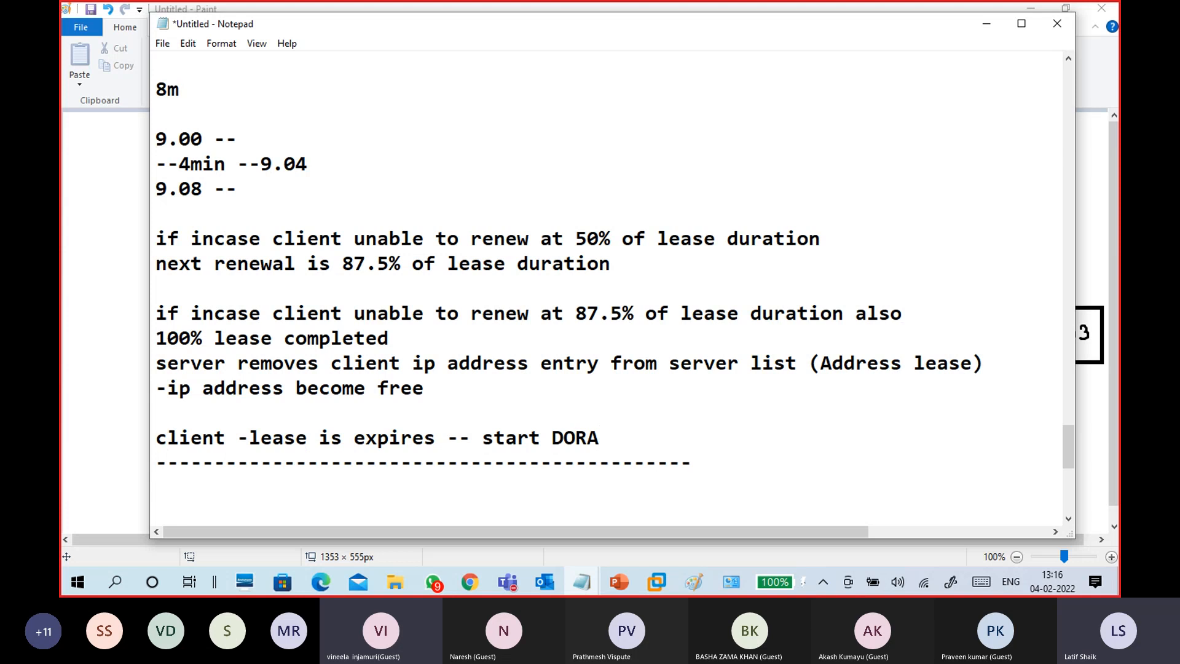
scroll(369, 258, down, 2)
key(Return)
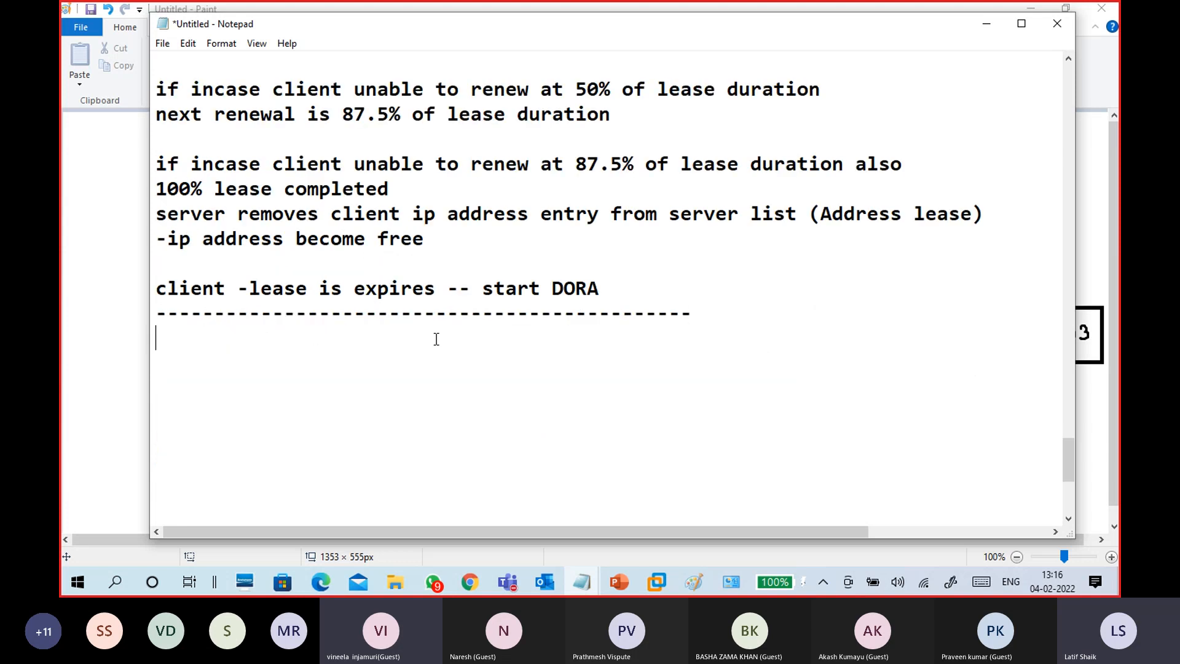
Step: Add the heading "Reservation" below the dashed separator, followed by a blank line
scroll(439, 342, down, 2)
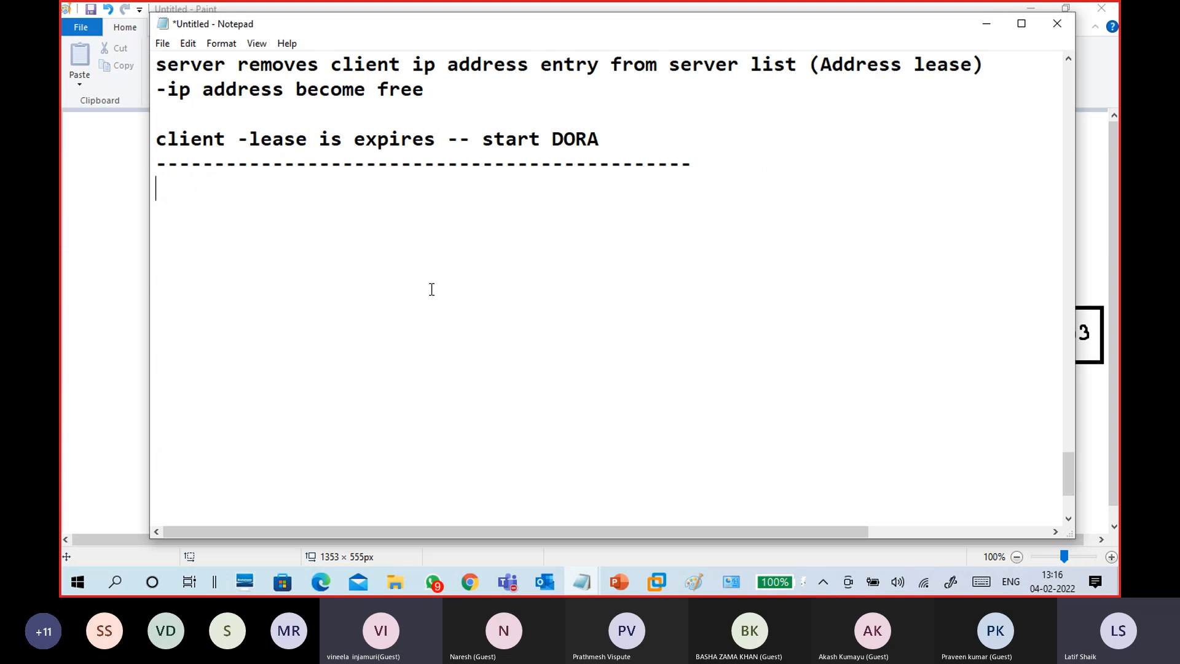
text(Reservation)
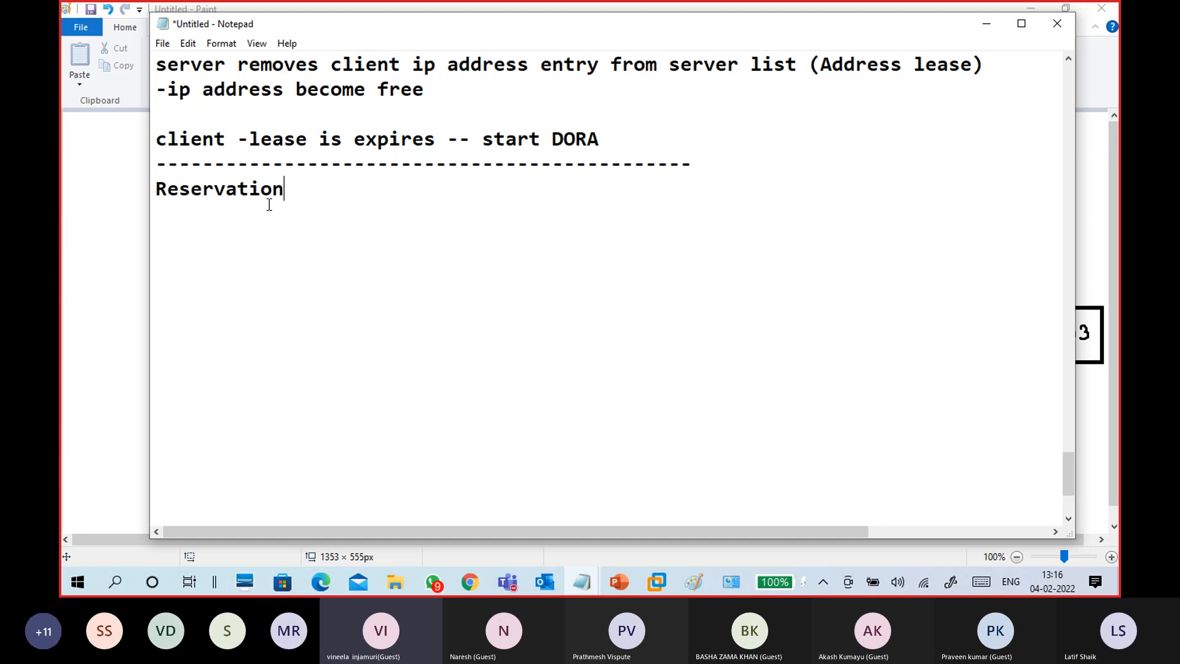
drag(284, 189, 133, 195)
click(224, 226)
key(Return)
Step: Write "in dhcp client get ip address randomly based on 1st come 1st" under the Reservation heading
text(cl)
key(BackSpace)
key(BackSpace)
text(in dhcp client get ip )
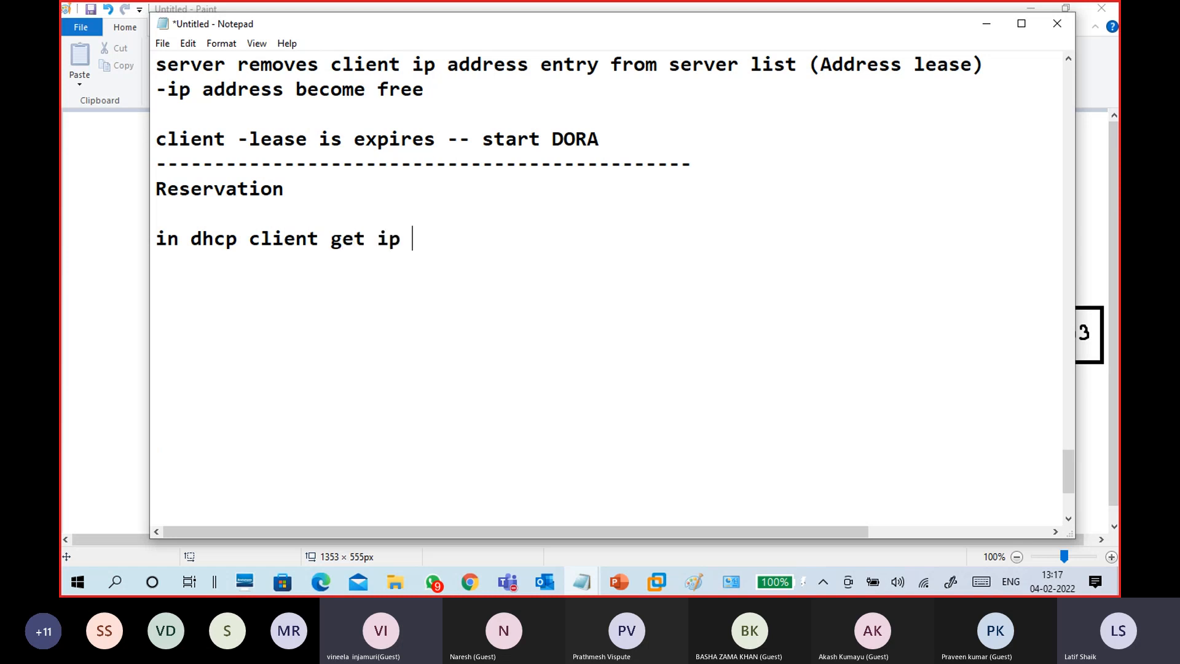
text(address r)
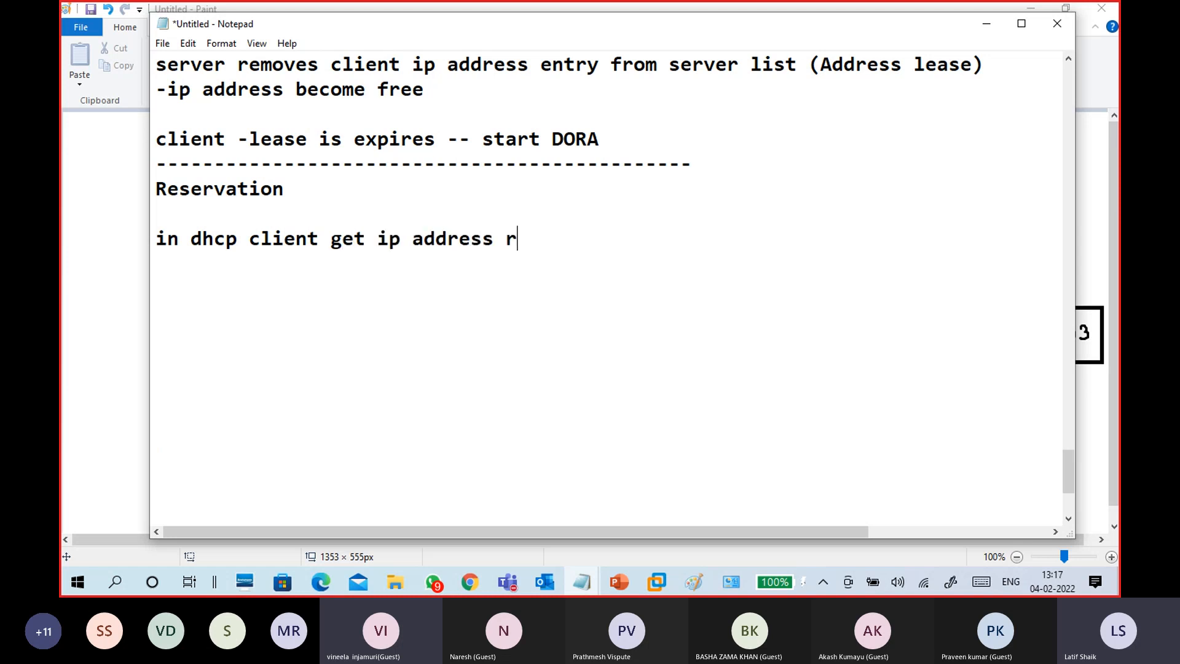
text(andom)
key(BackSpace)
text(ly)
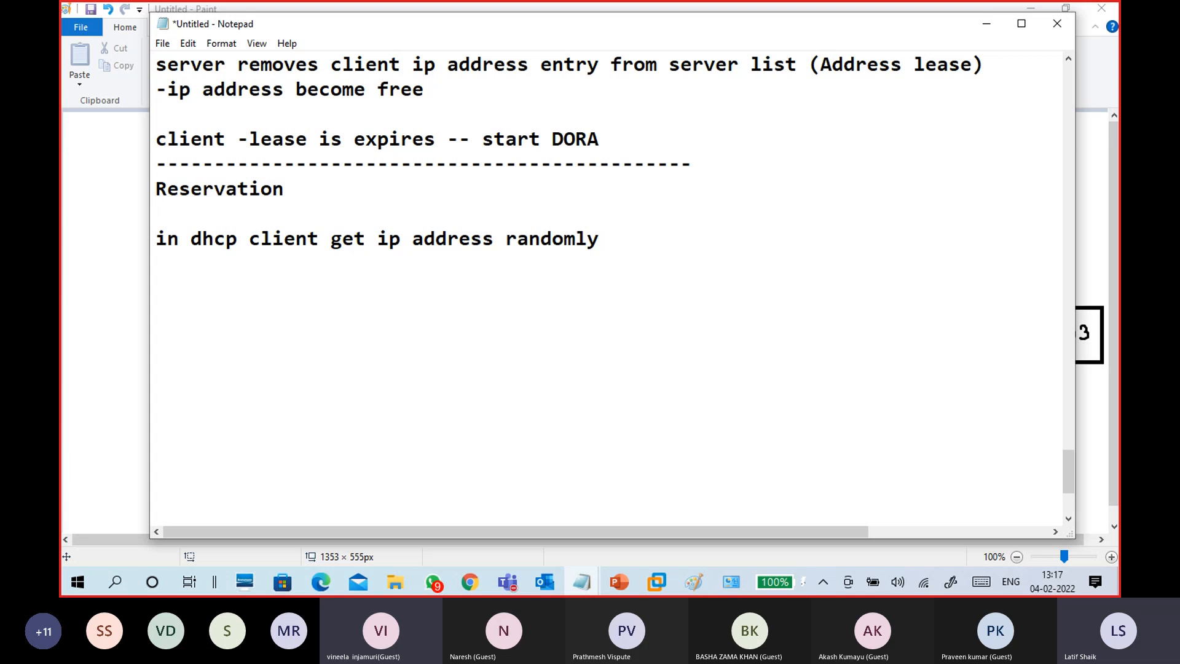
text(based on )
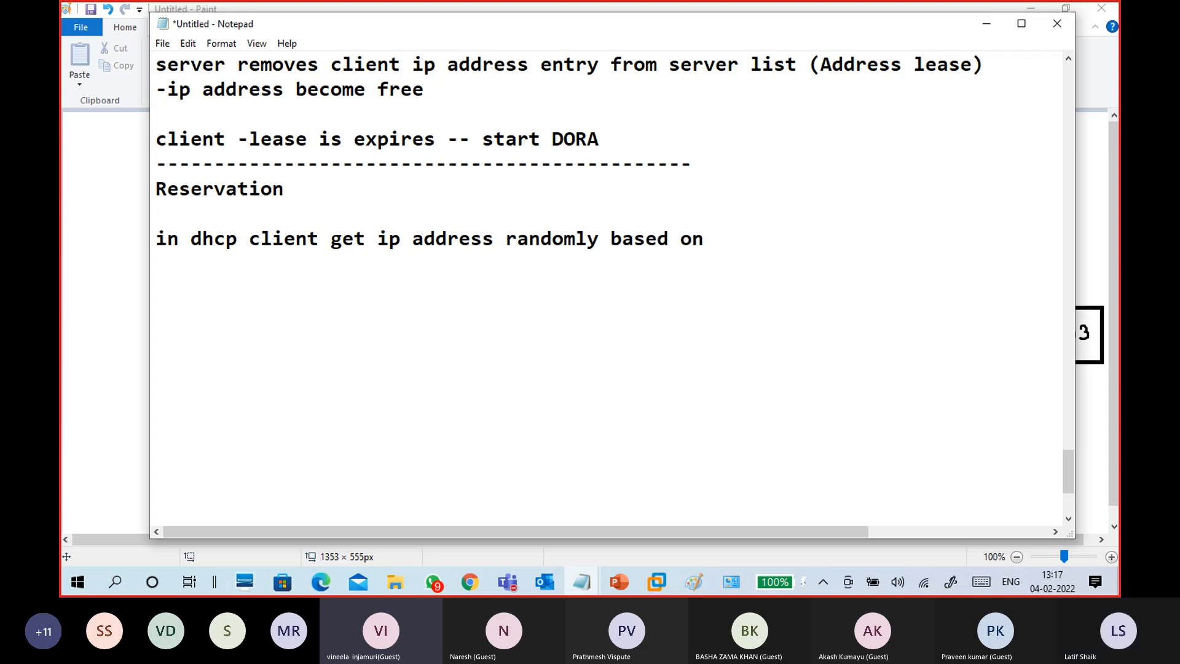
text(1st c)
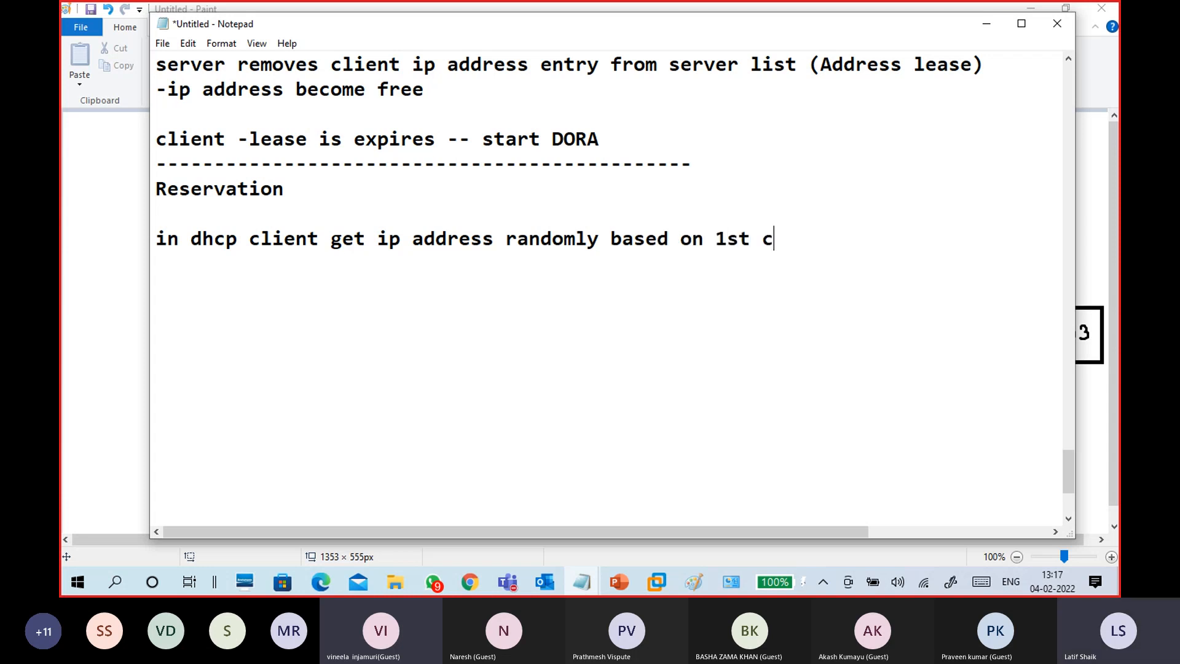
text(ome 1st)
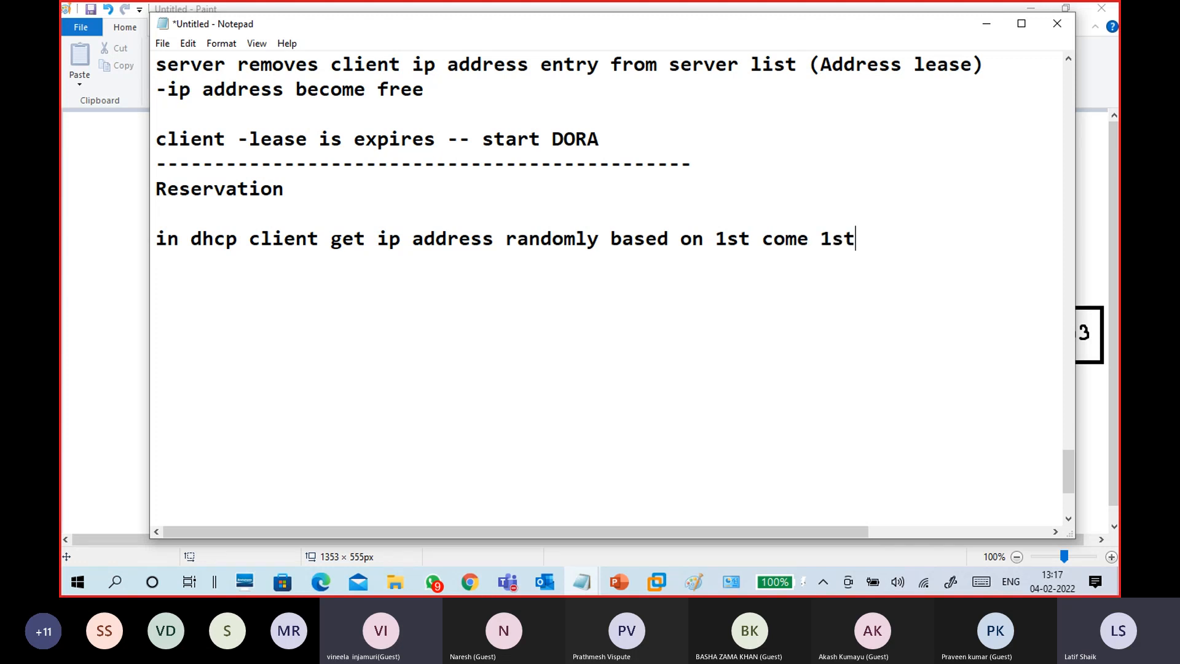
Step: End the DHCP sentence with "server bases" and leave a blank line after it
text( server bases)
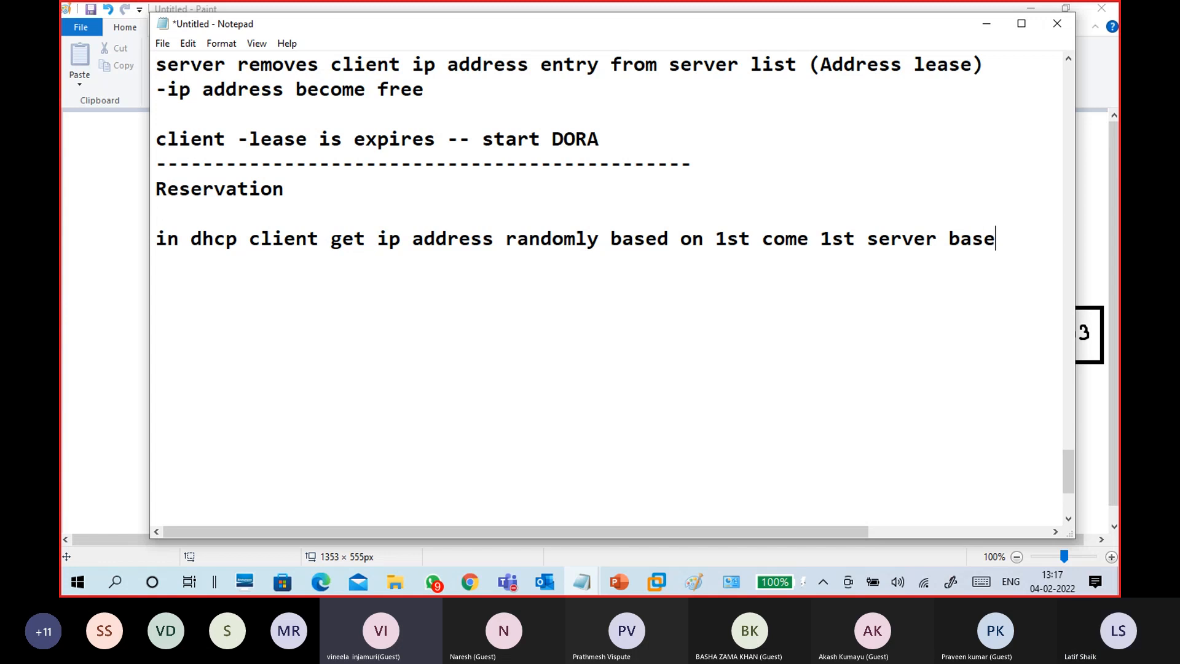
key(Return)
key(BackSpace)
key(BackSpace)
key(BackSpace)
text(is)
key(Return)
key(Return)
key(BackSpace)
key(BackSpace)
key(BackSpace)
key(BackSpace)
text(es)
key(Return)
key(Return)
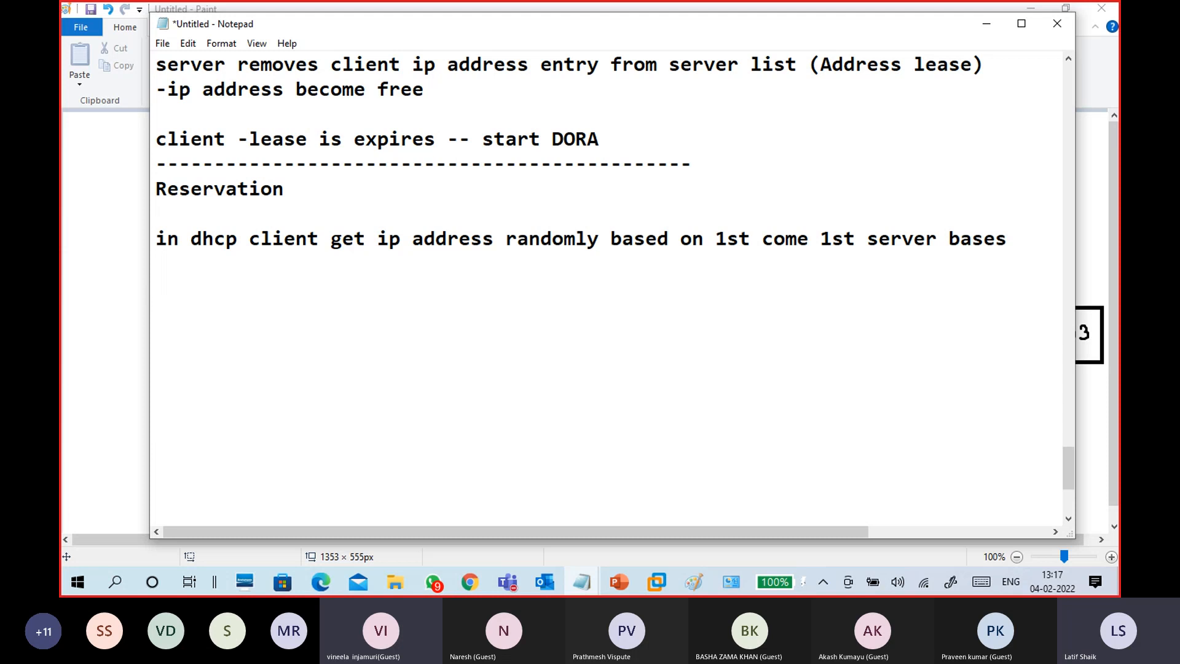
Step: Begin the next note with "we can reserve ip address to a client ,"
text(we can reserv)
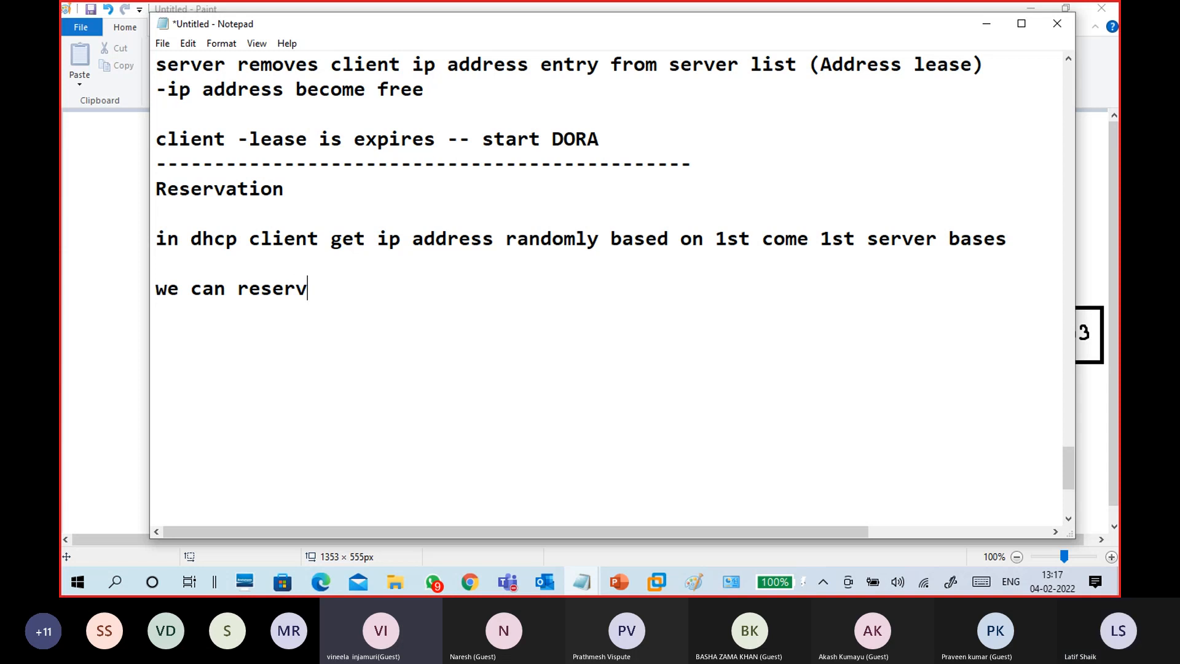
text(e ip addr)
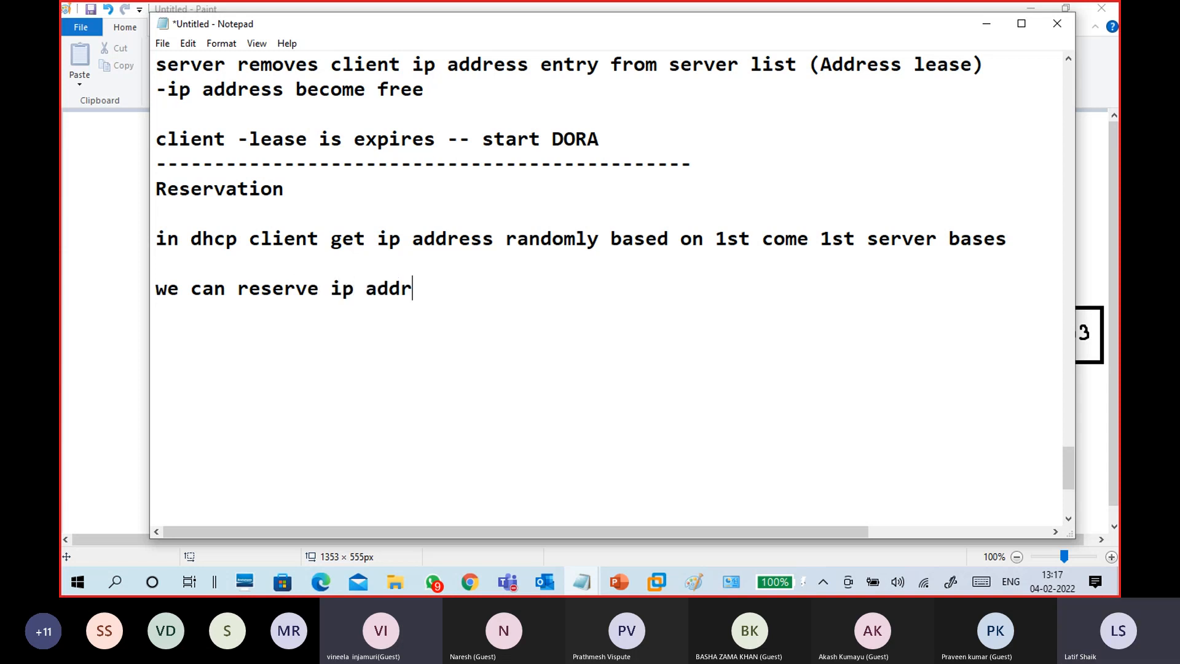
text(ess to c)
key(BackSpace)
text(a client )
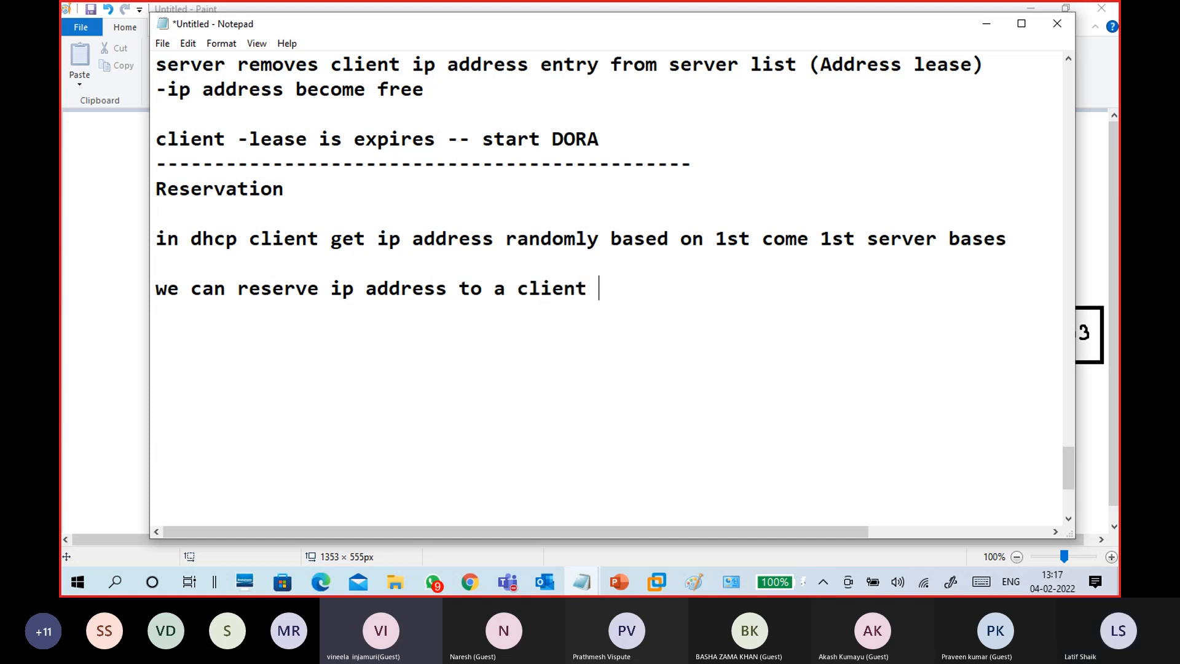
text(, )
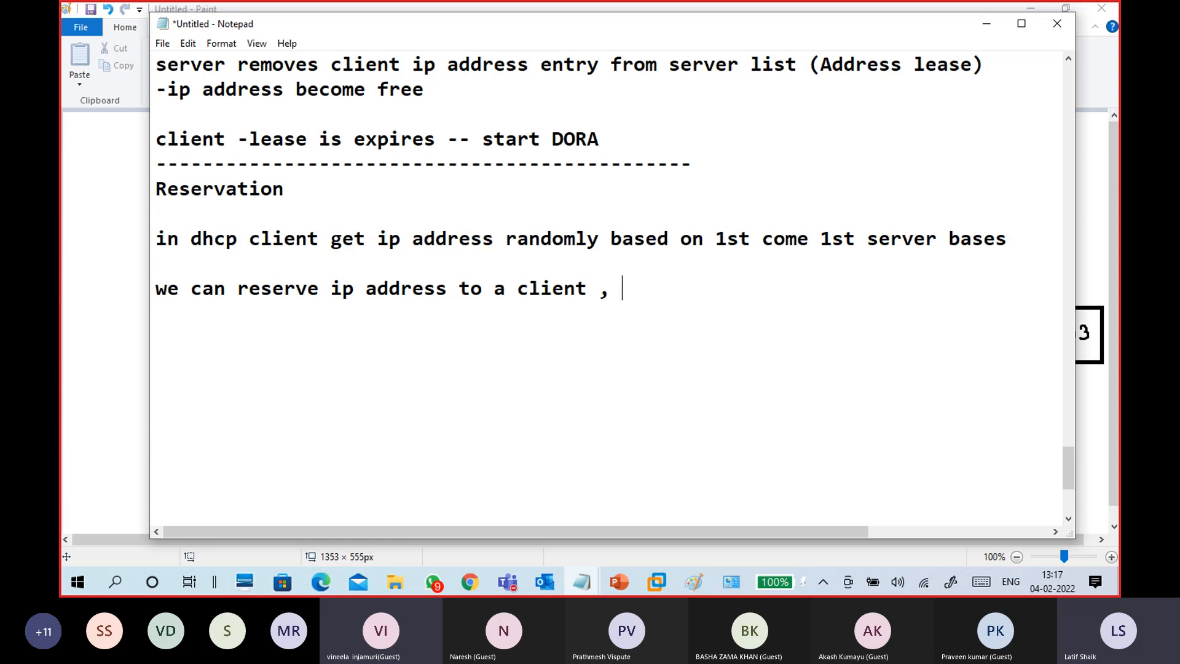
Step: Complete the reservation sentence with "so that client get that ip address always" and leave a blank line
text(so that )
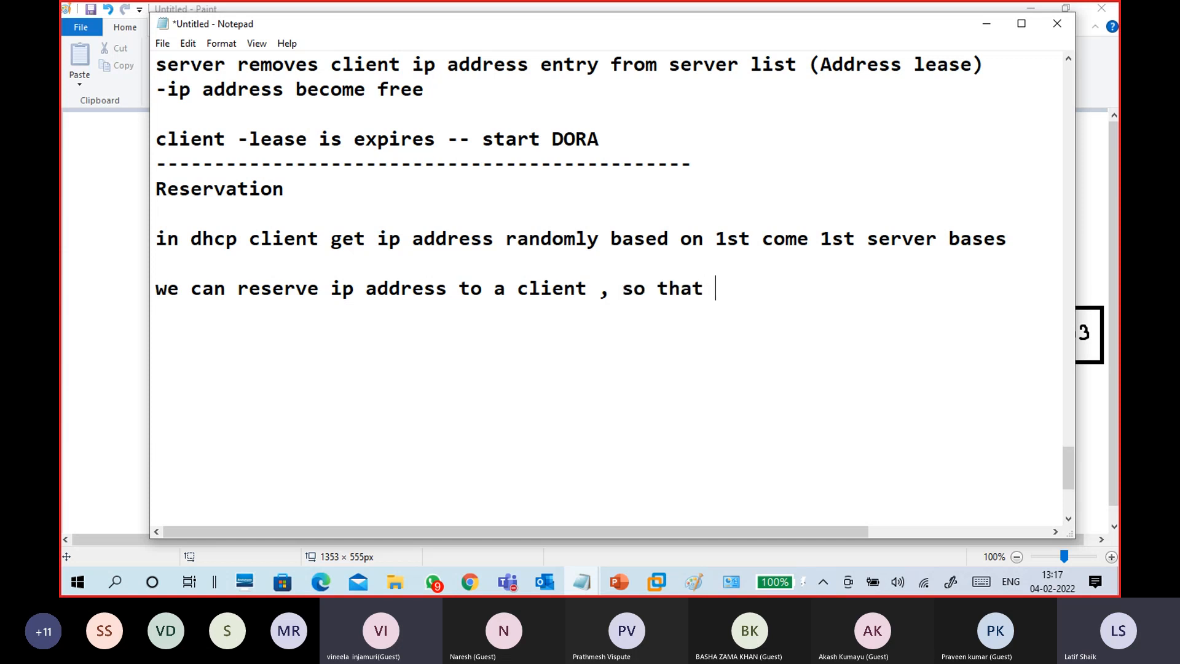
text(client ge)
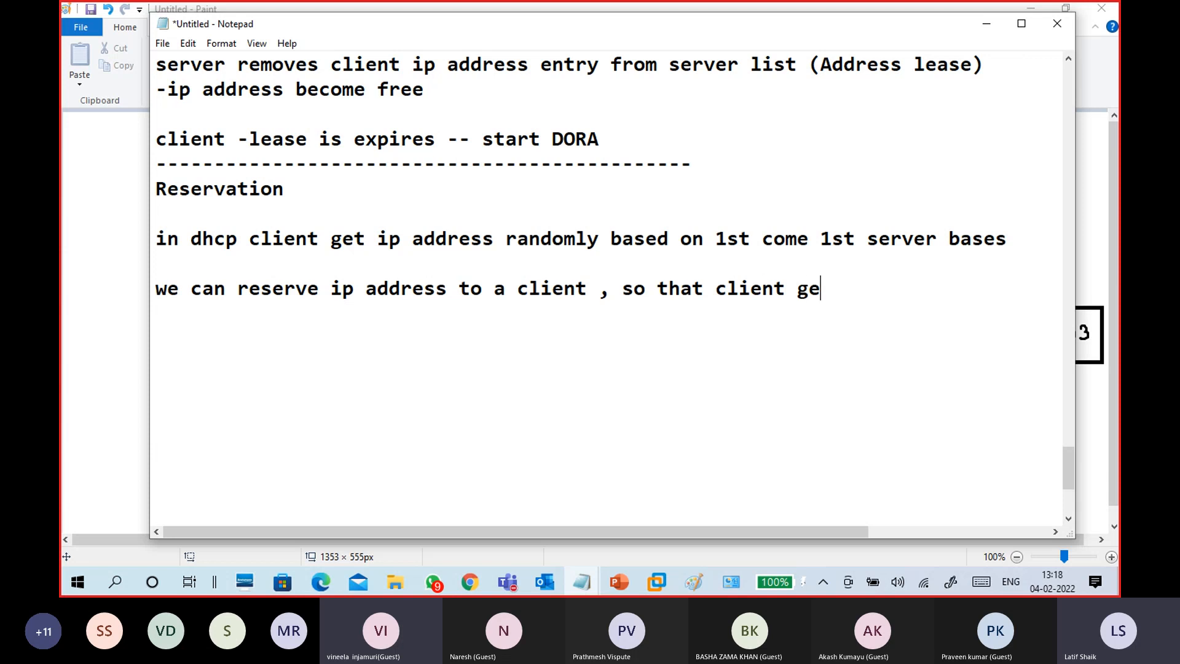
text(t that i)
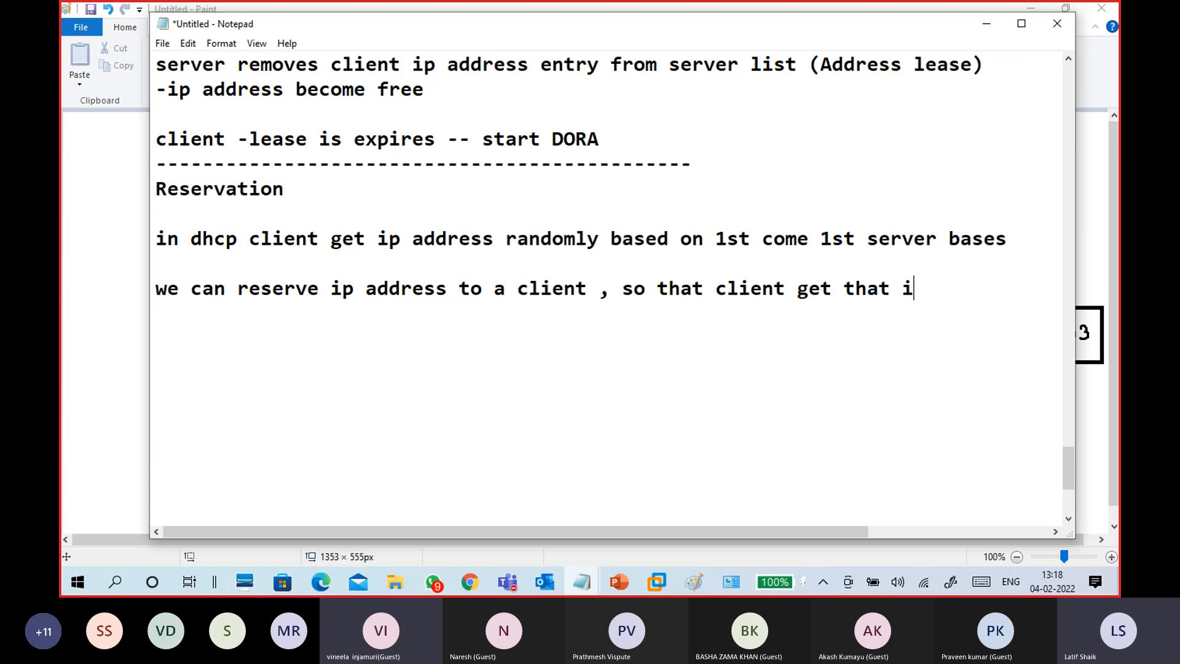
text(p address al)
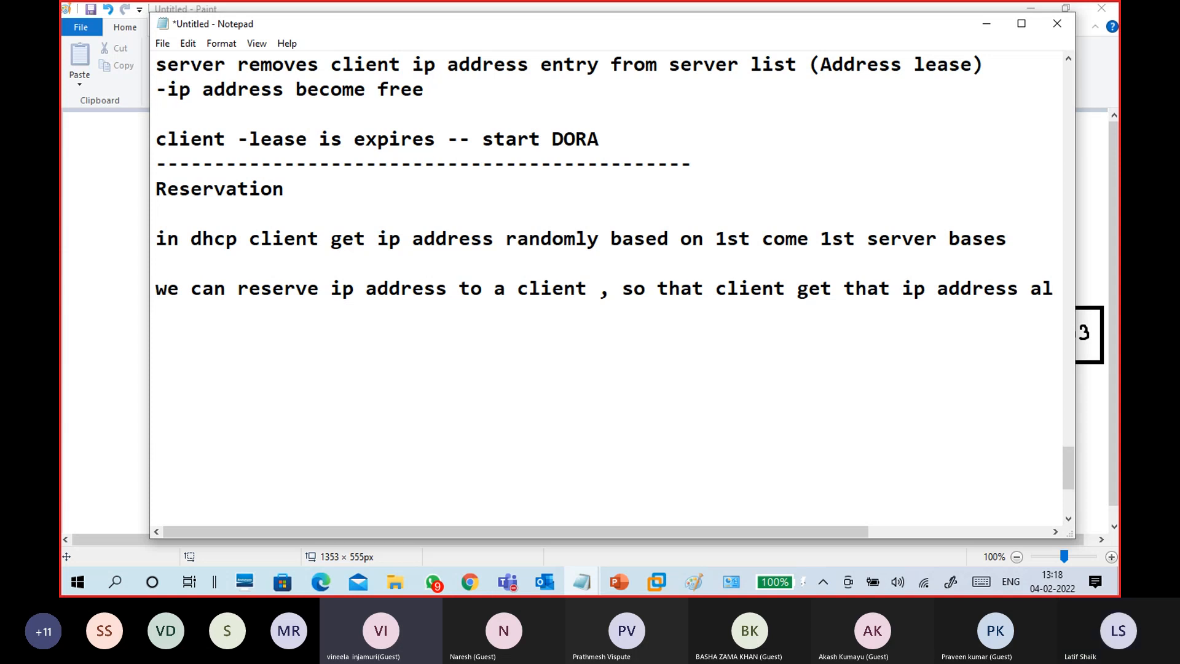
text(ways)
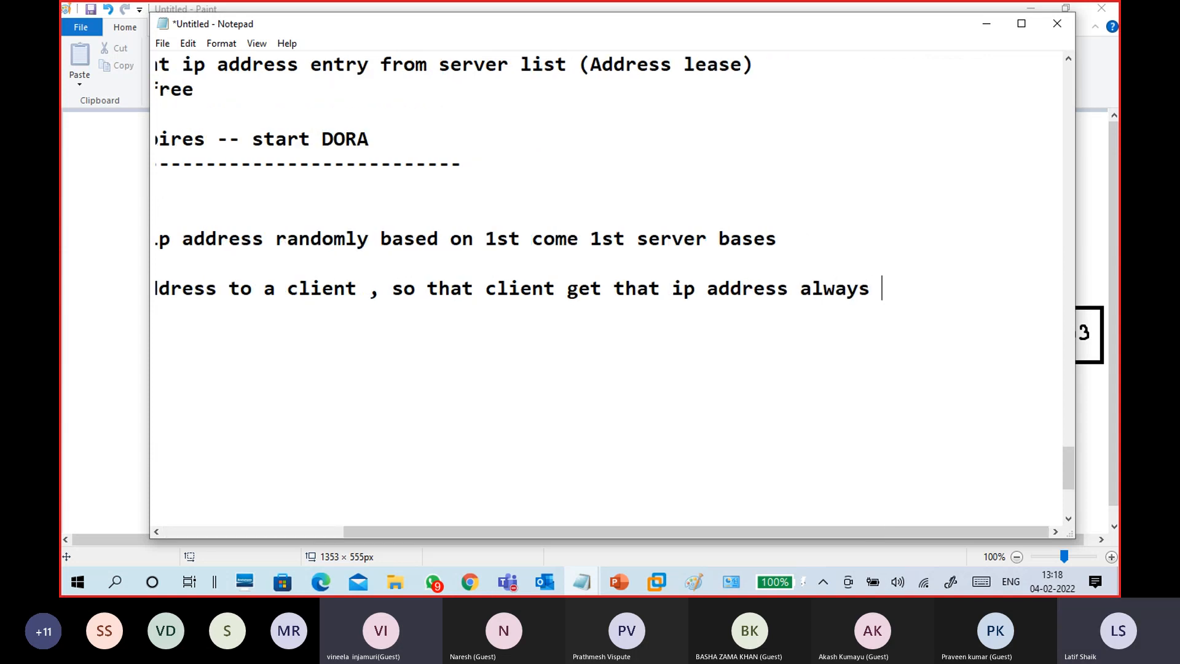
key(Return)
key(Return)
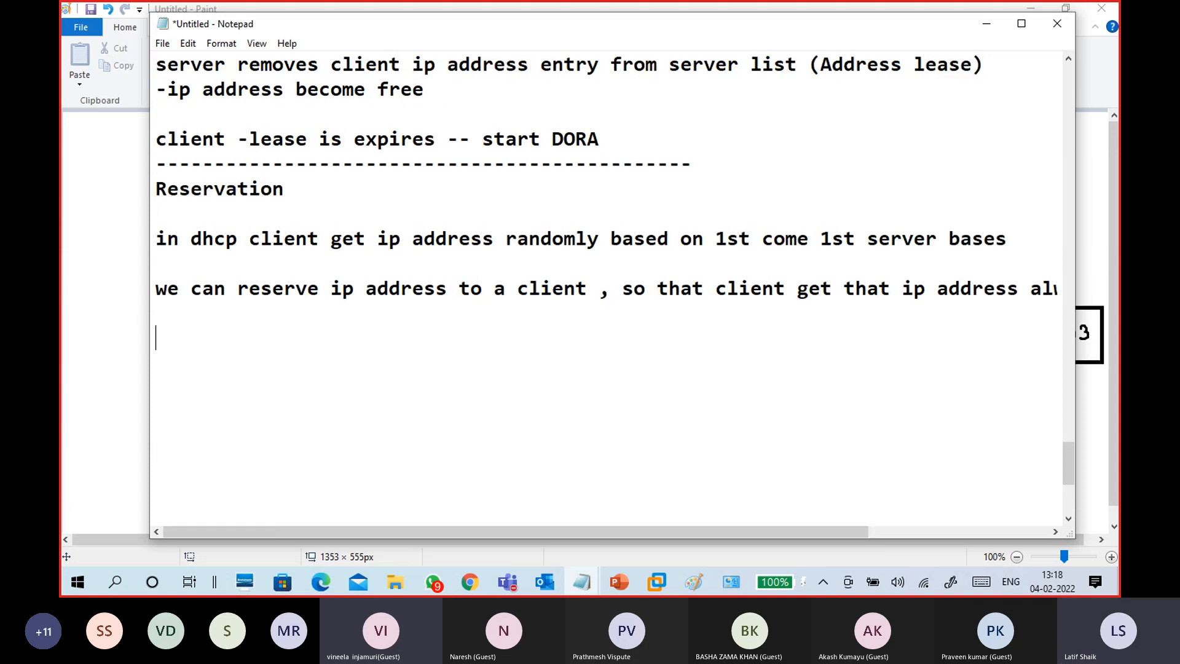
Step: Add the line "no other client get that ip address" and close the section with a dashed separator
text(no other cl)
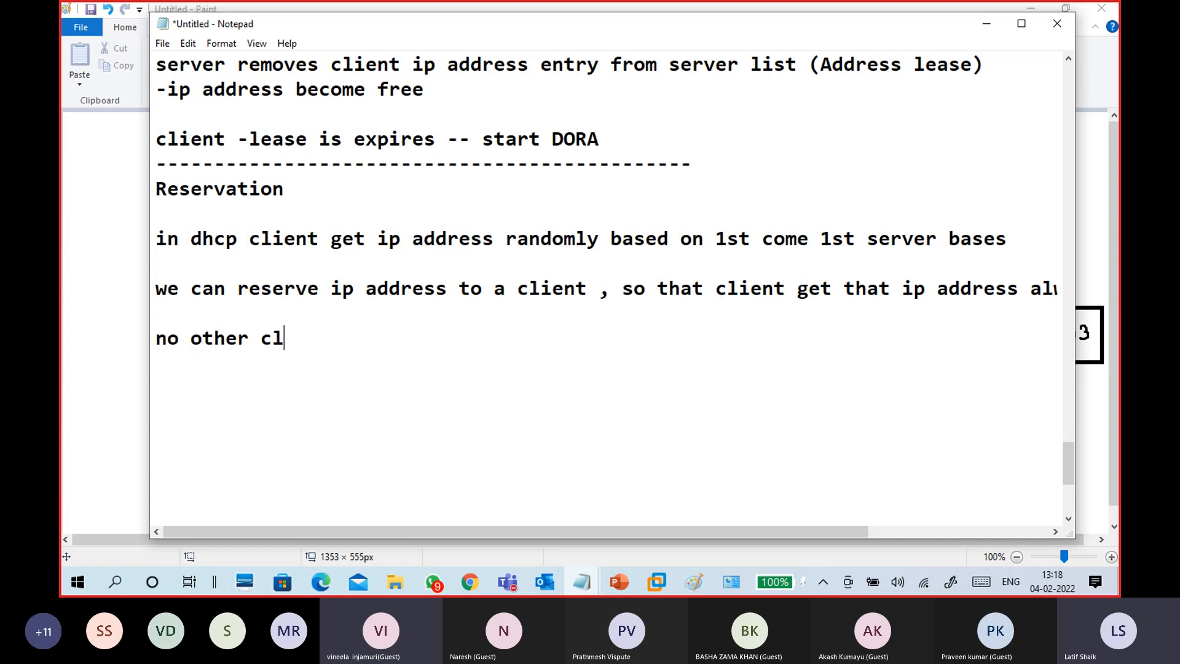
text(ient get that ip address)
key(Return)
key(Return)
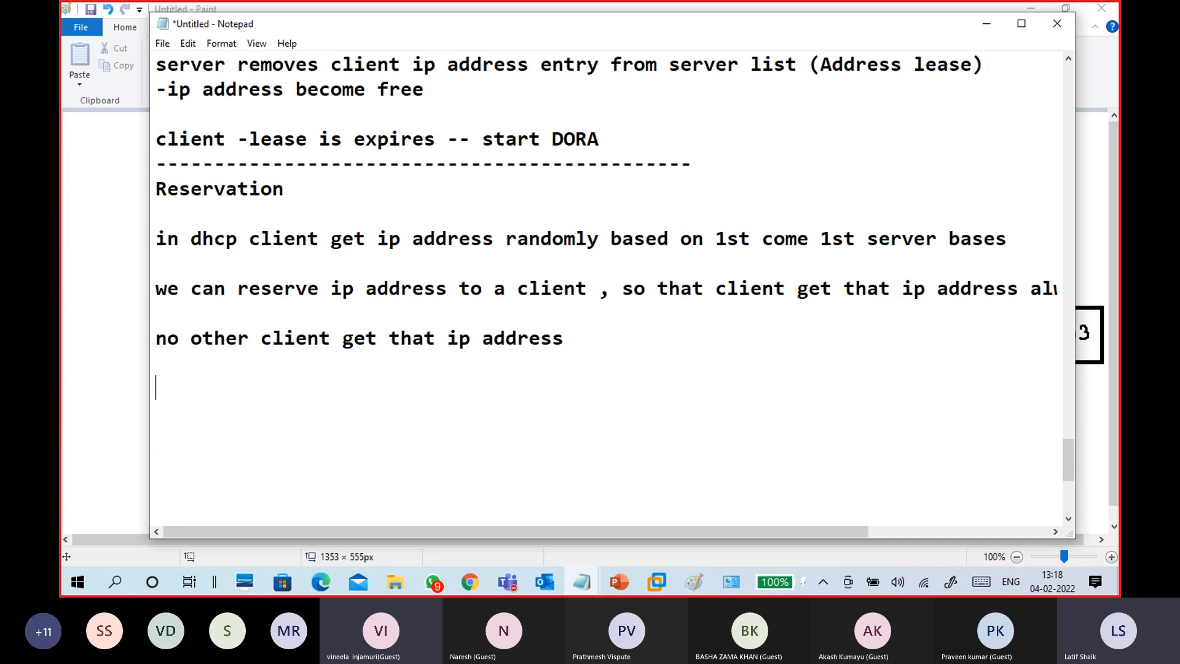
text(------------------------------------------------)
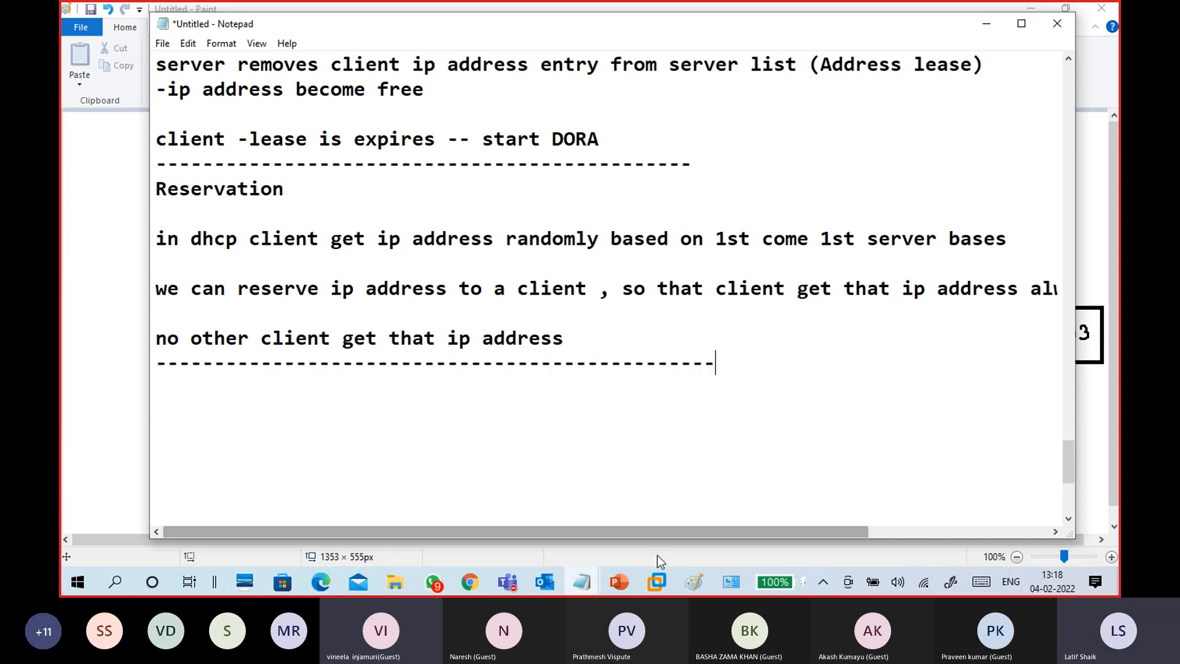
Step: Switch to the CTS13-WINS1 machine in VMware Workstation and open Reservations under the 172.16.0.0 DHCP scope
mouse_move(666, 578)
click(669, 500)
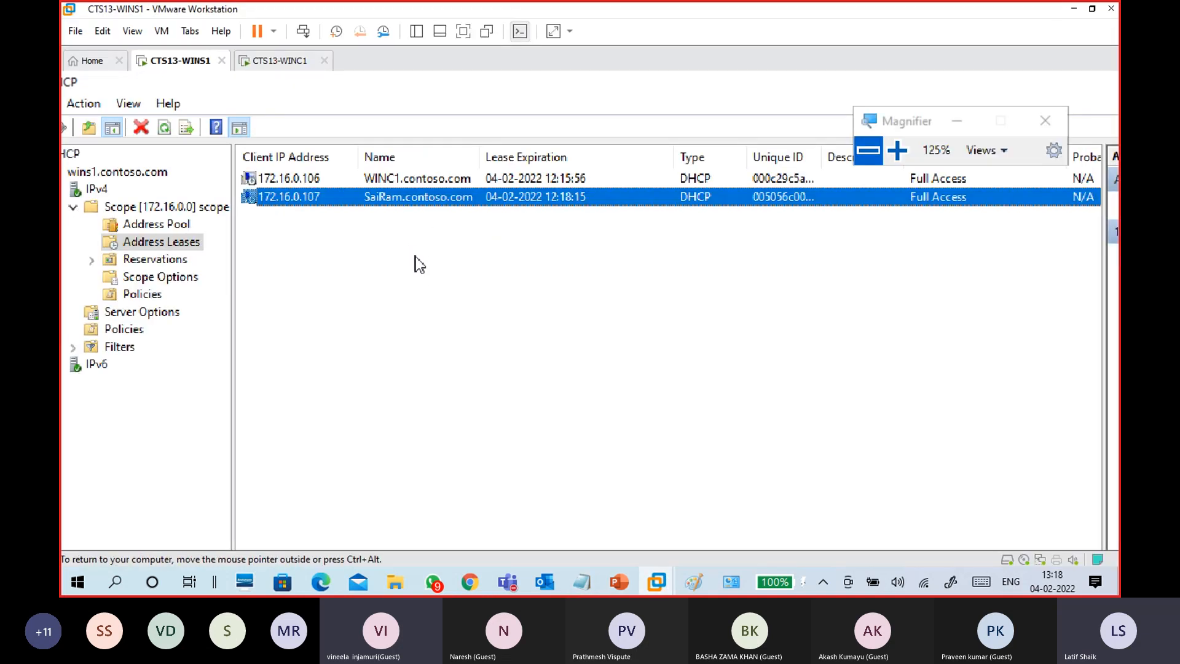
click(171, 269)
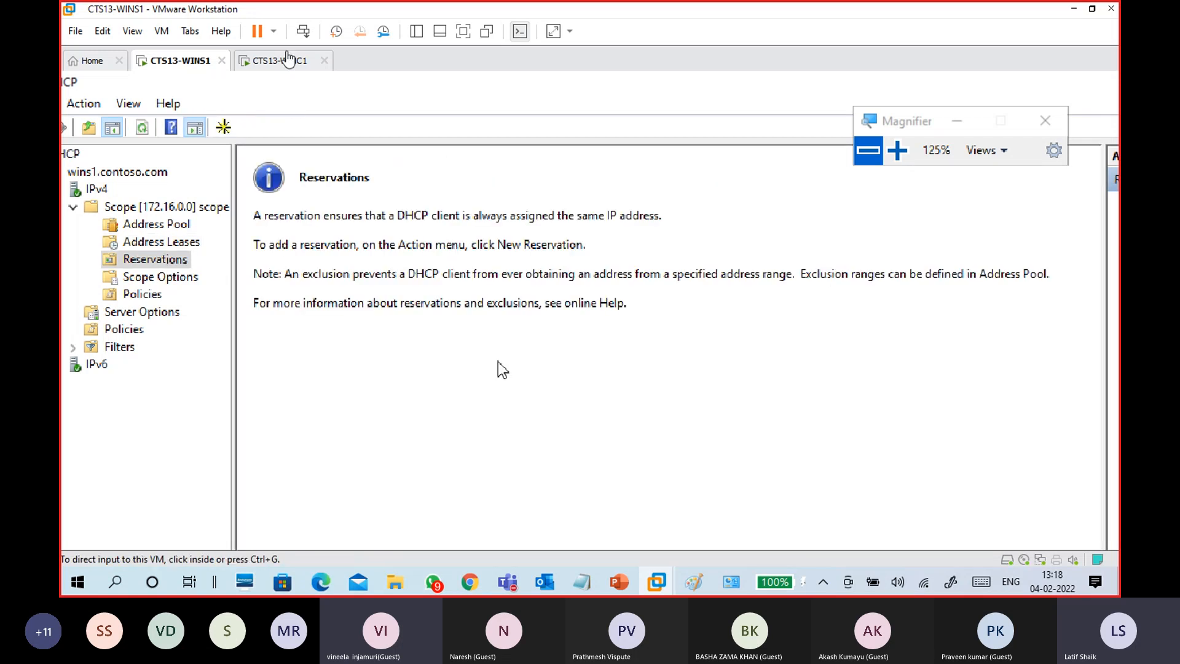
Step: Switch to the CTS13-WINC1 virtual machine and sign in with the account password
click(285, 61)
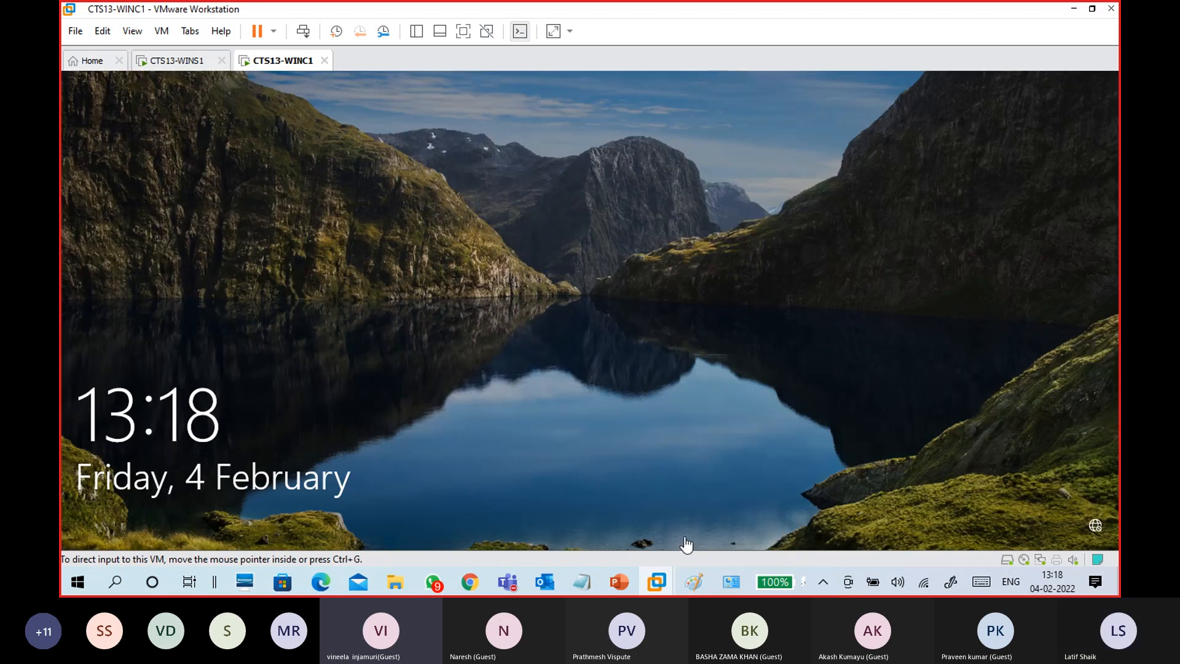
key(alt)
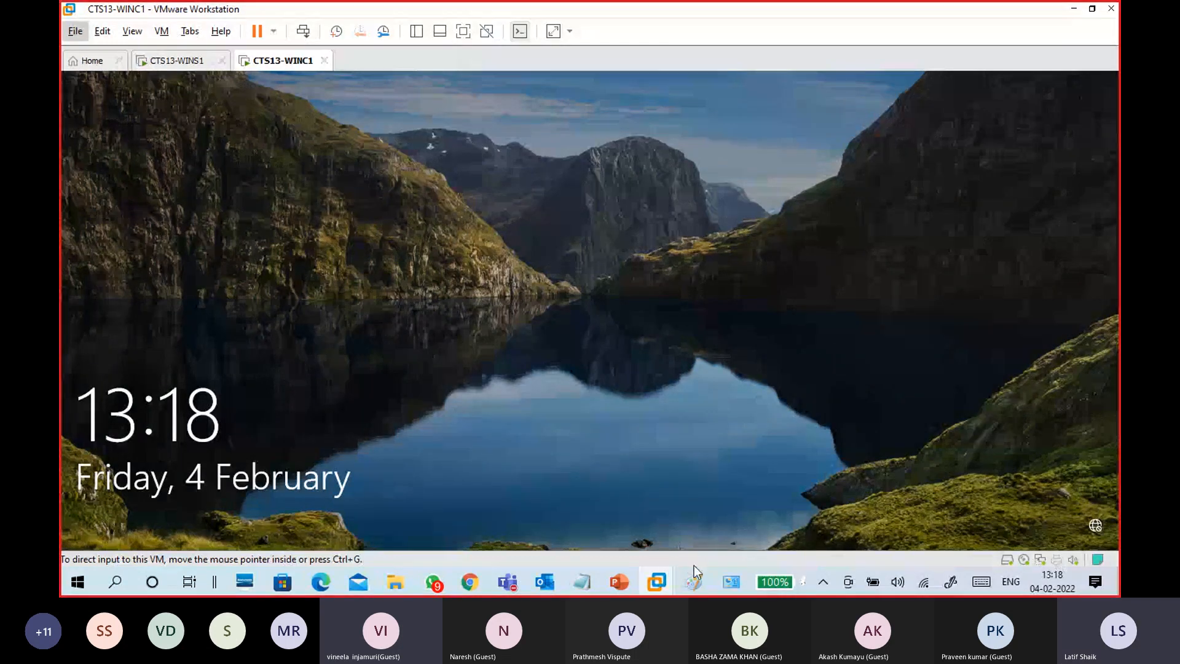
click(560, 384)
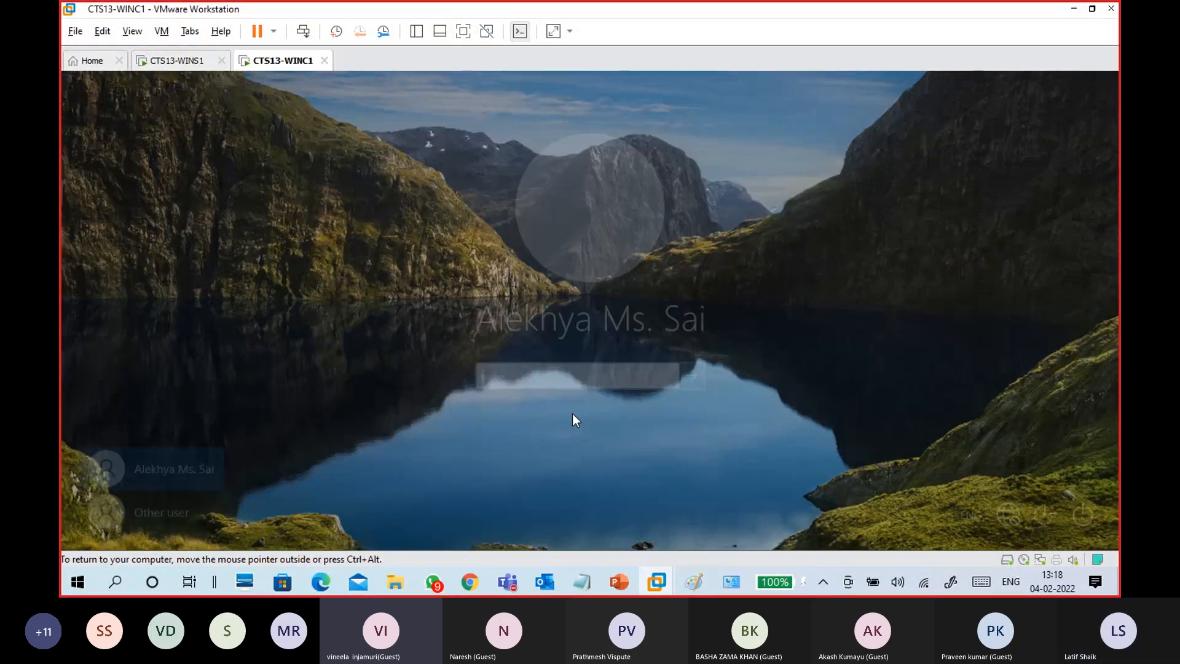
text(*********)
key(Return)
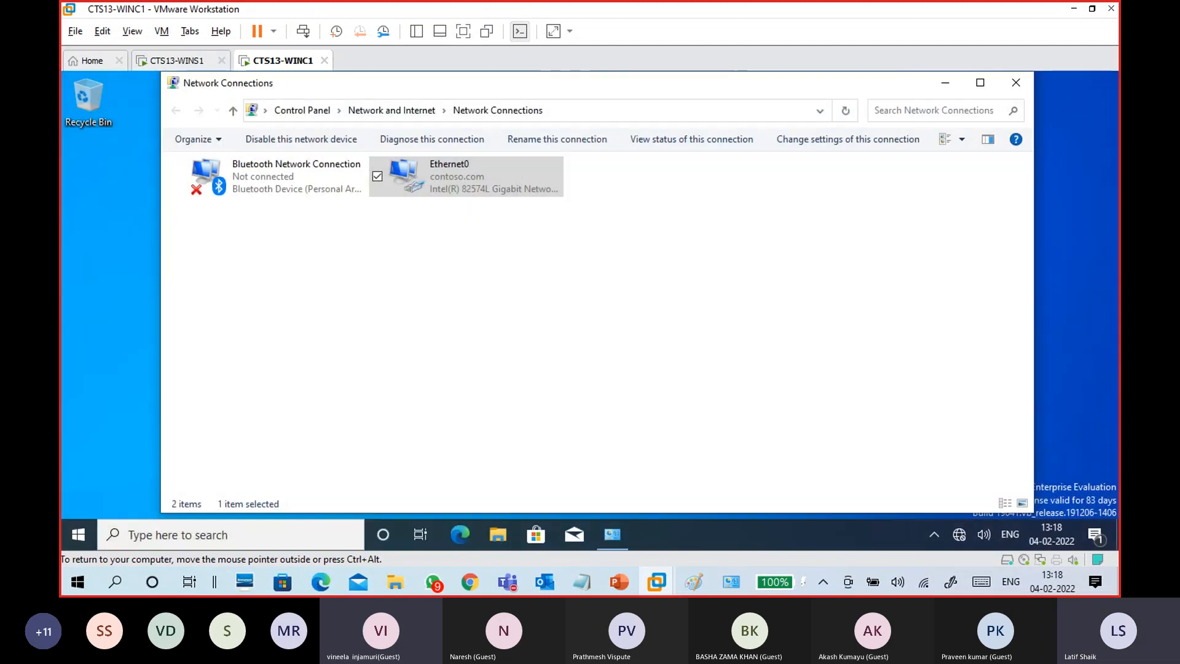
Step: Open the network connection details of Ethernet0 and select its physical address
click(625, 273)
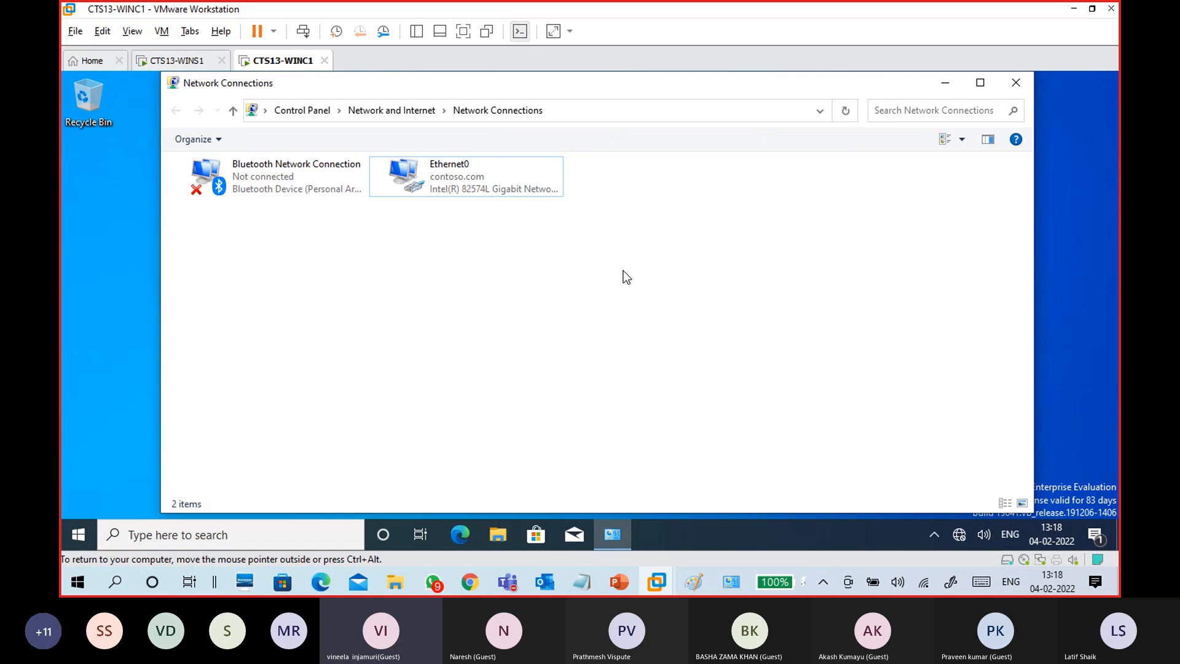
click(517, 193)
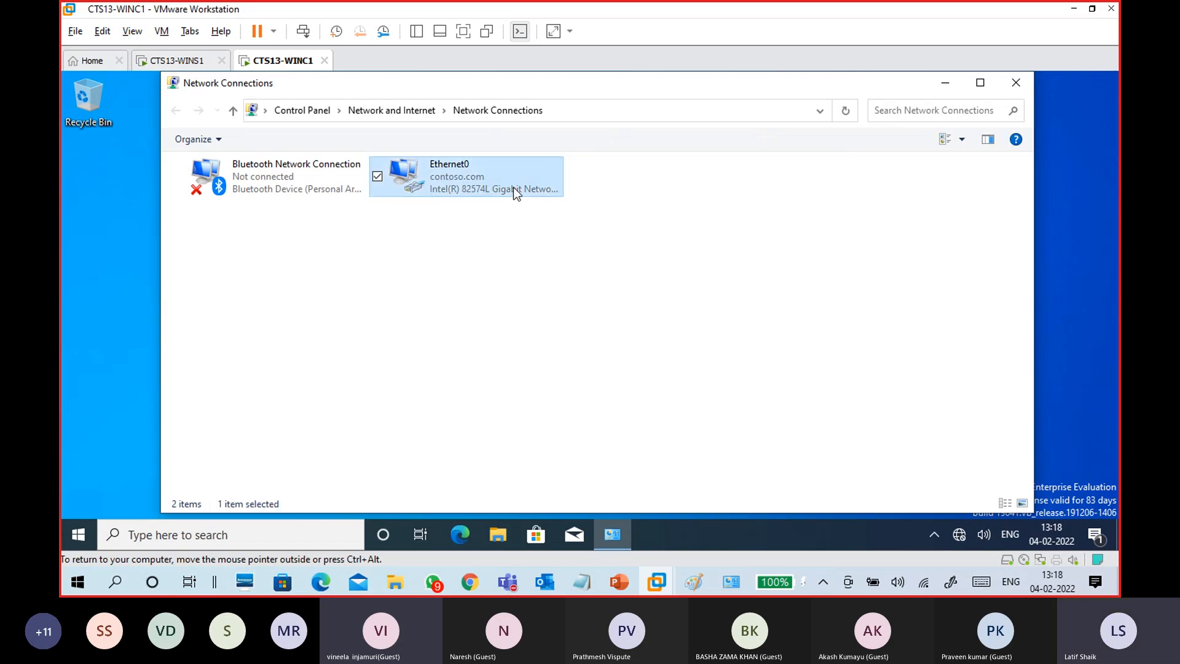
double_click(514, 183)
click(507, 294)
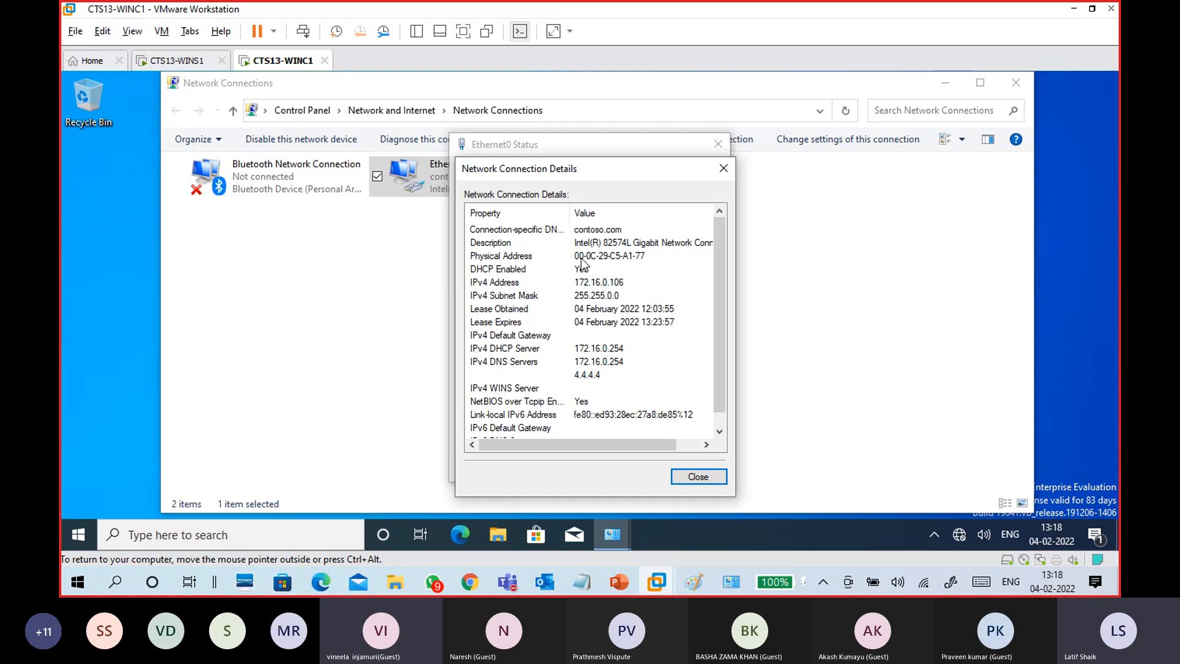
click(582, 259)
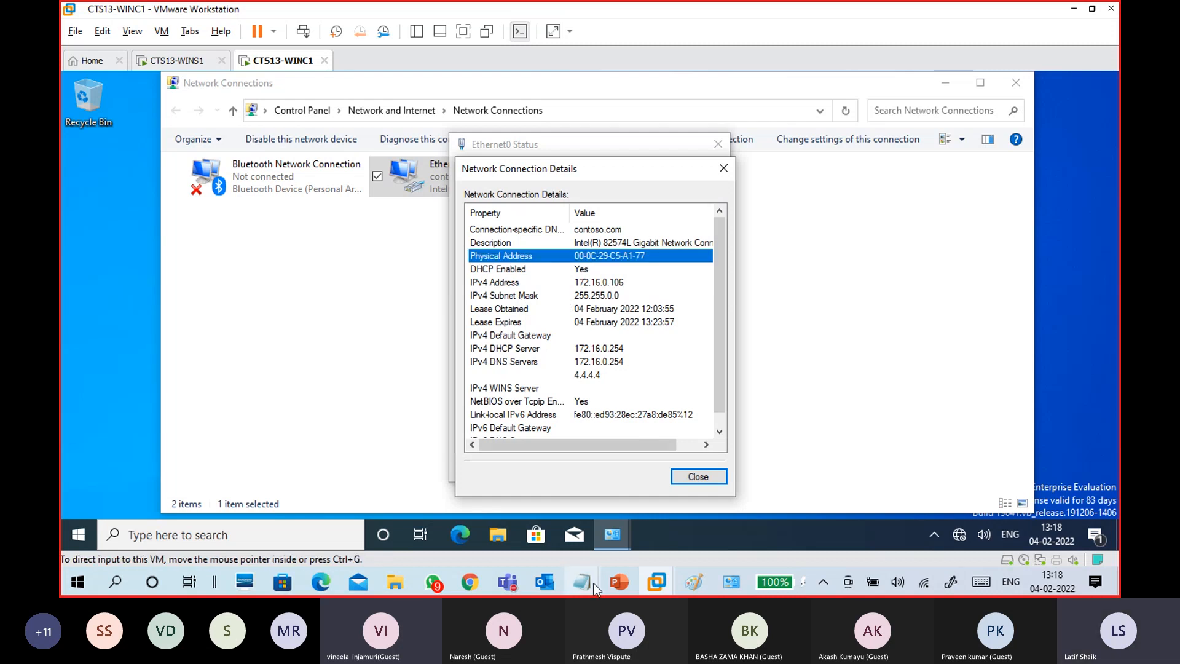
Step: Switch to Notepad and write the client's MAC address 00-0c-29-c5-a1-77 below the dashed separator
mouse_move(582, 582)
click(639, 525)
drag(591, 37, 850, 307)
scroll(792, 435, down, 10)
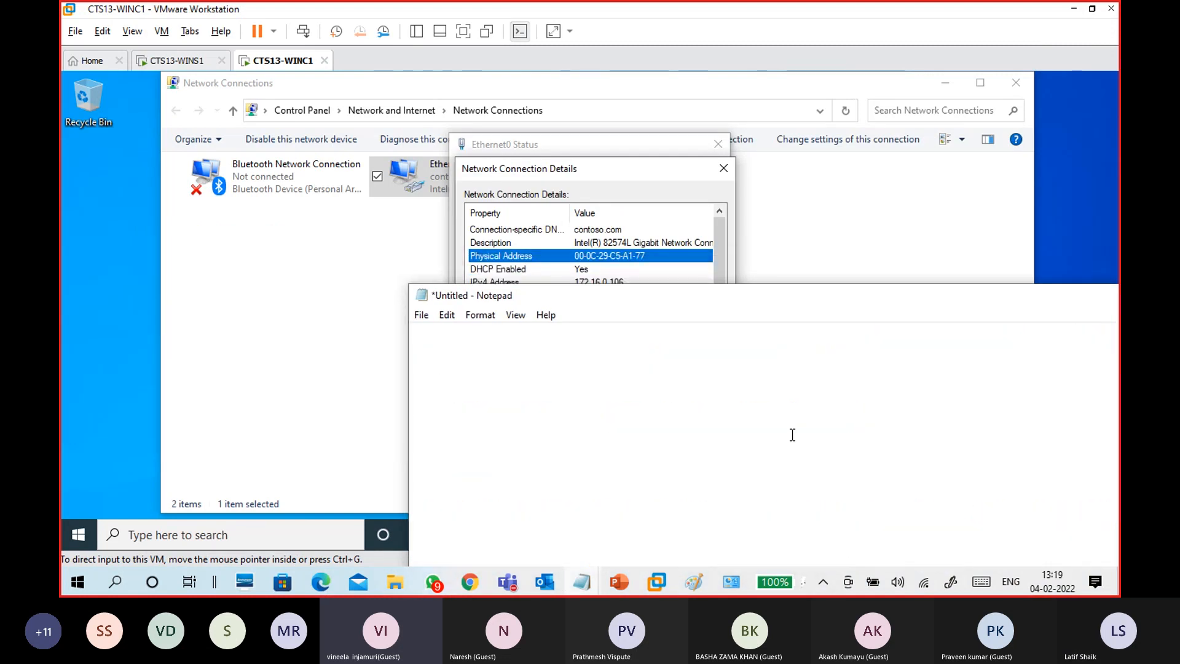
scroll(790, 435, up, 1)
text(00-0)
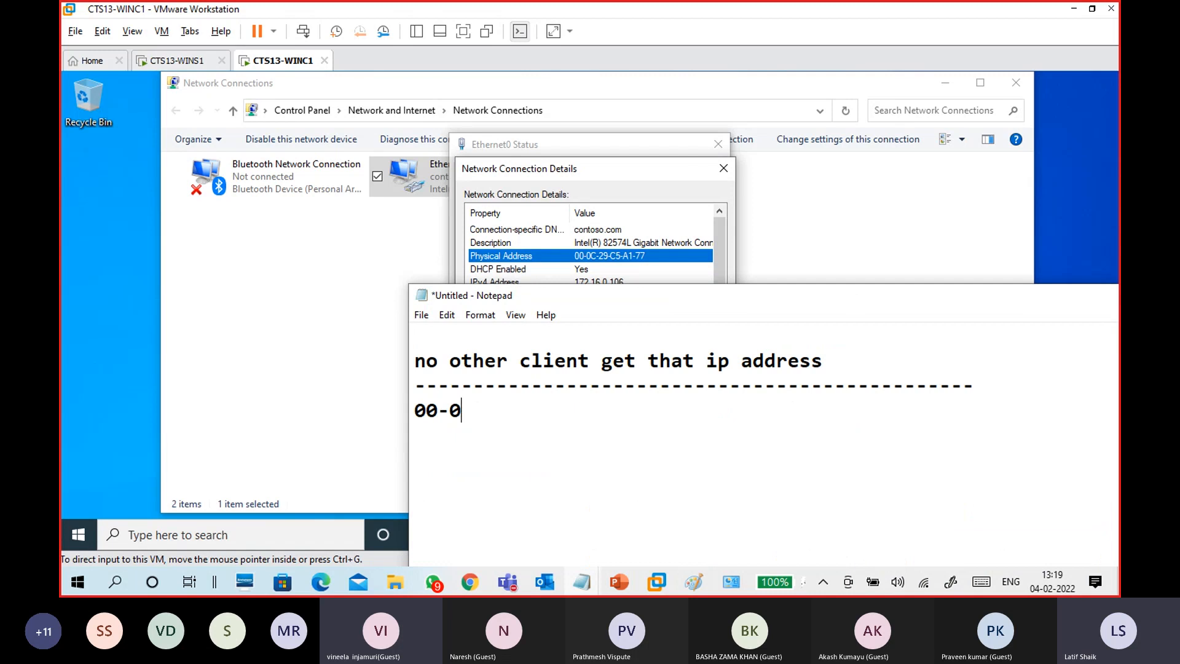
text(c-)
text(29)
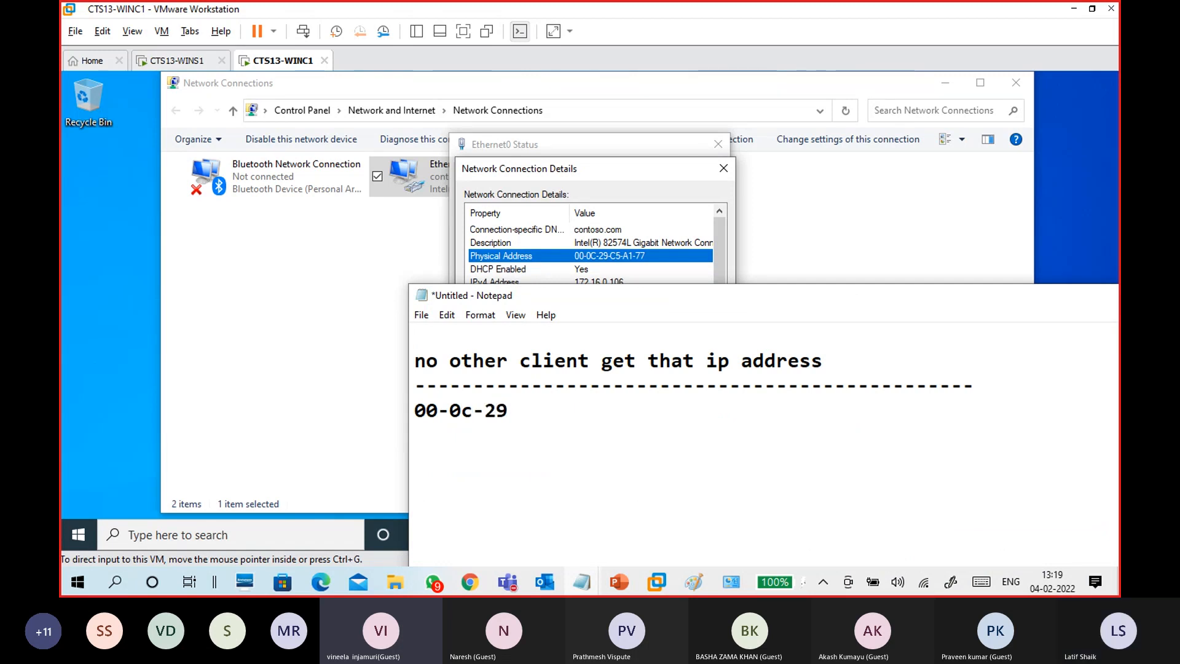
text(-c5)
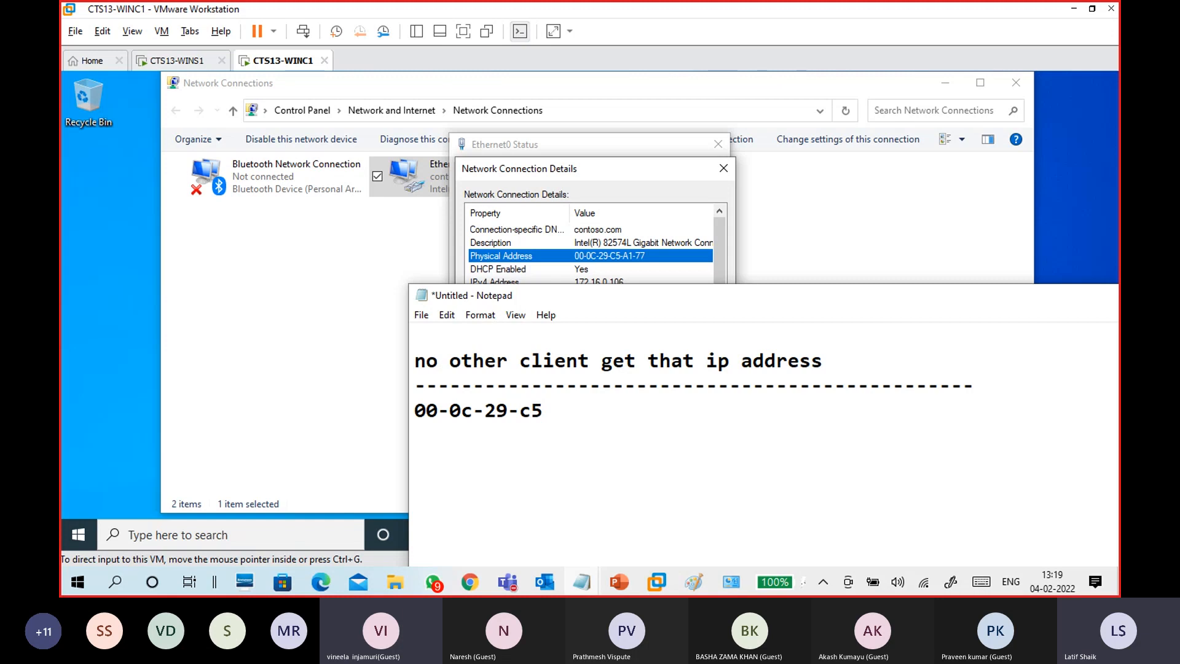
text(-a1-77)
drag(595, 298, 663, 196)
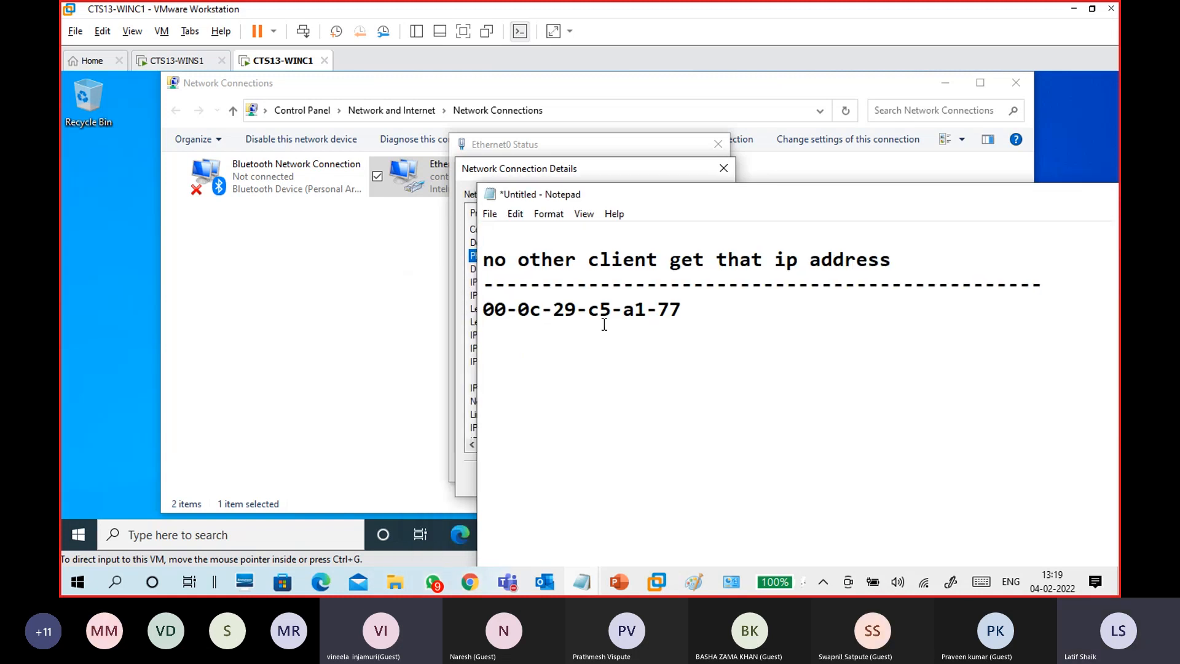
drag(682, 315, 484, 309)
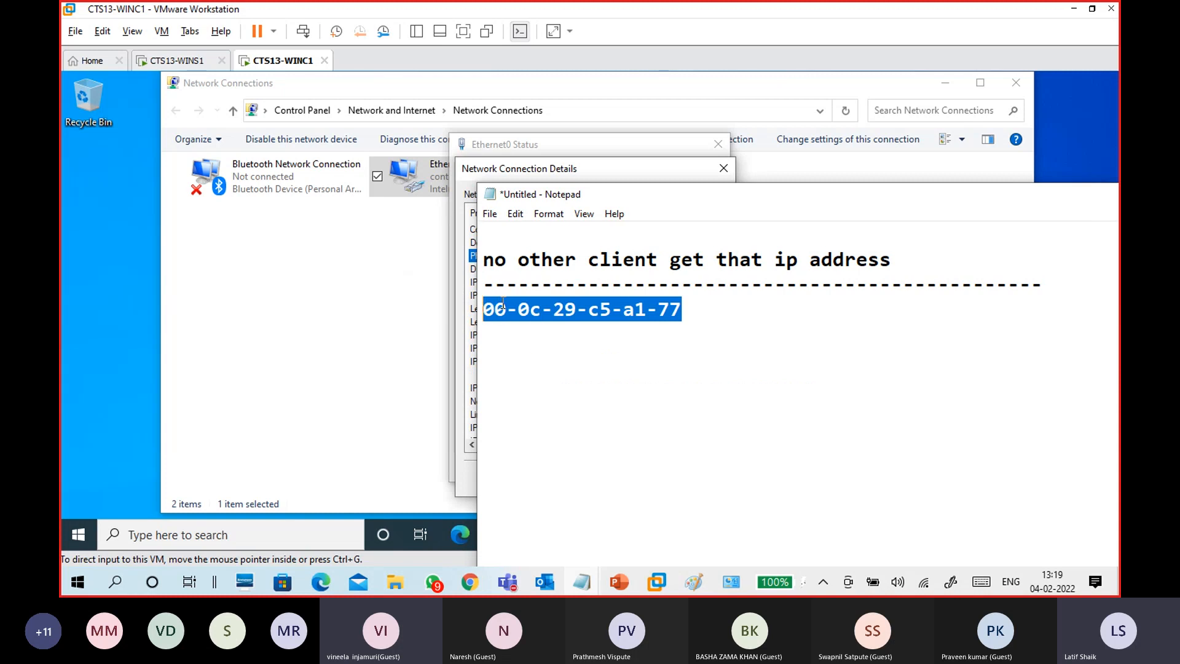
Step: Check the client's IPv4 address in the Ethernet0 connection details, and close the details and status dialogs
click(596, 170)
click(617, 284)
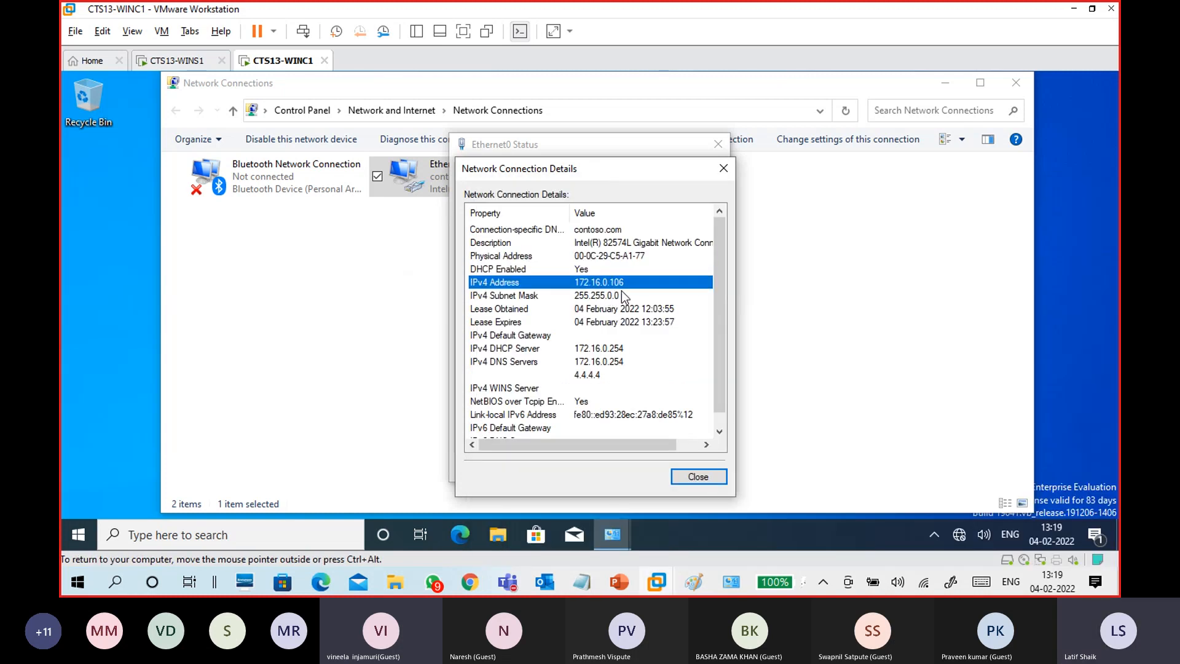
click(695, 475)
click(692, 469)
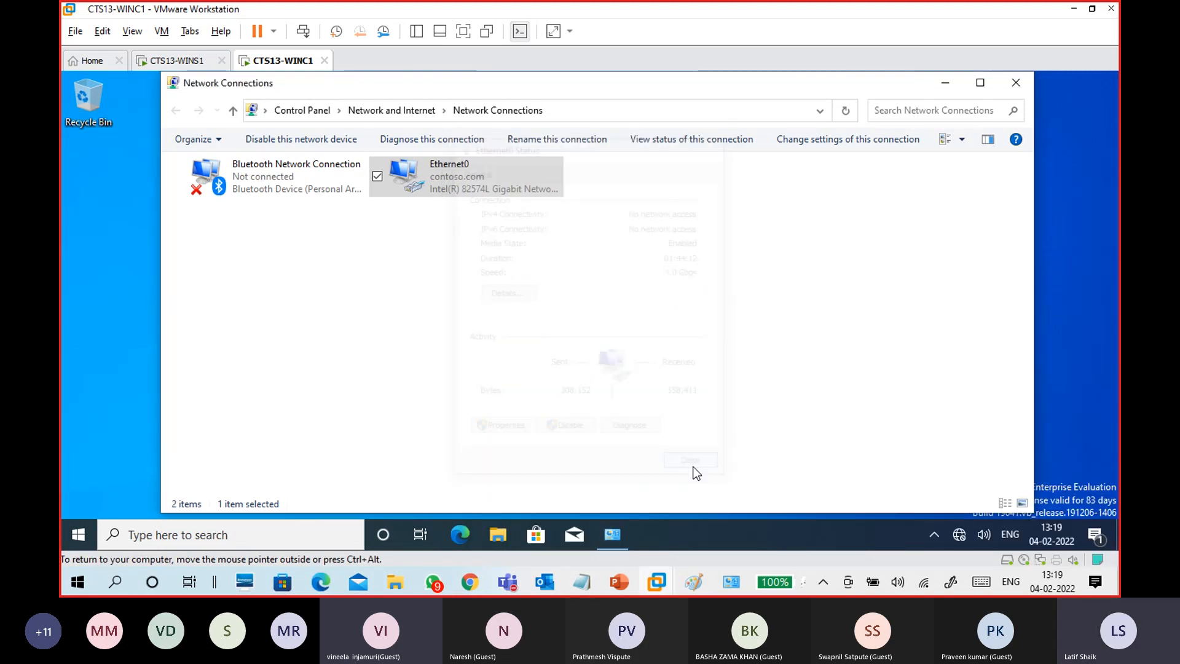
Step: Start a new DHCP reservation on CTS13-WINS1 with the name cl1 and IP address 172.16.0.143
click(203, 61)
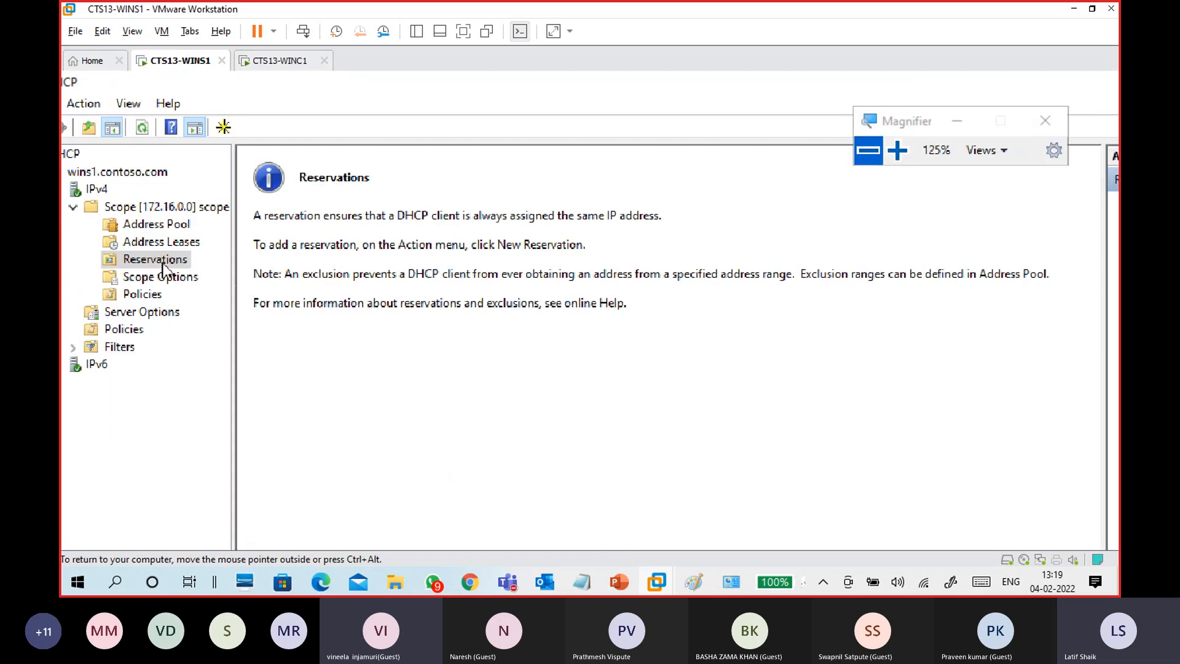
right_click(165, 261)
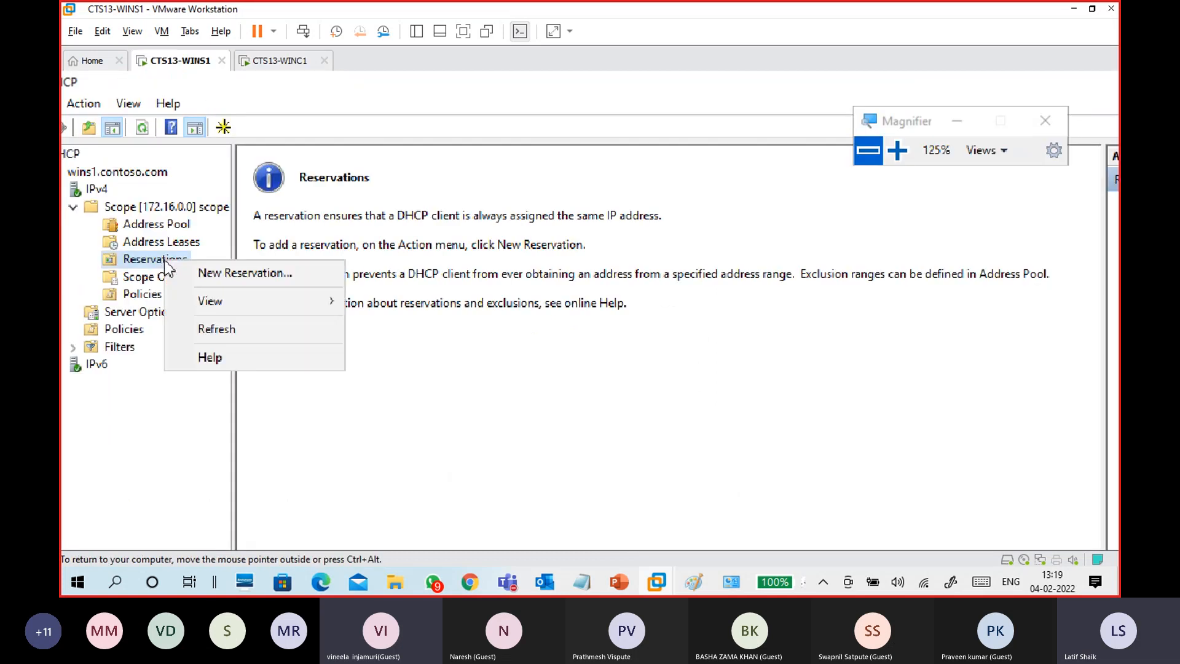
click(217, 272)
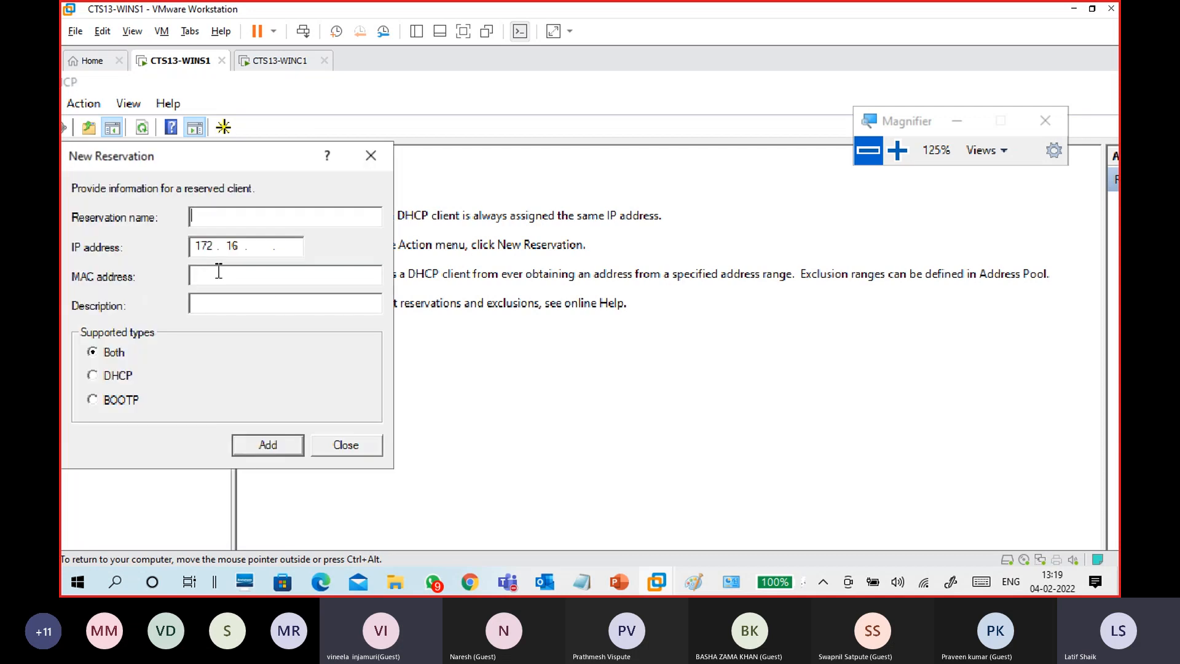
drag(257, 161, 465, 188)
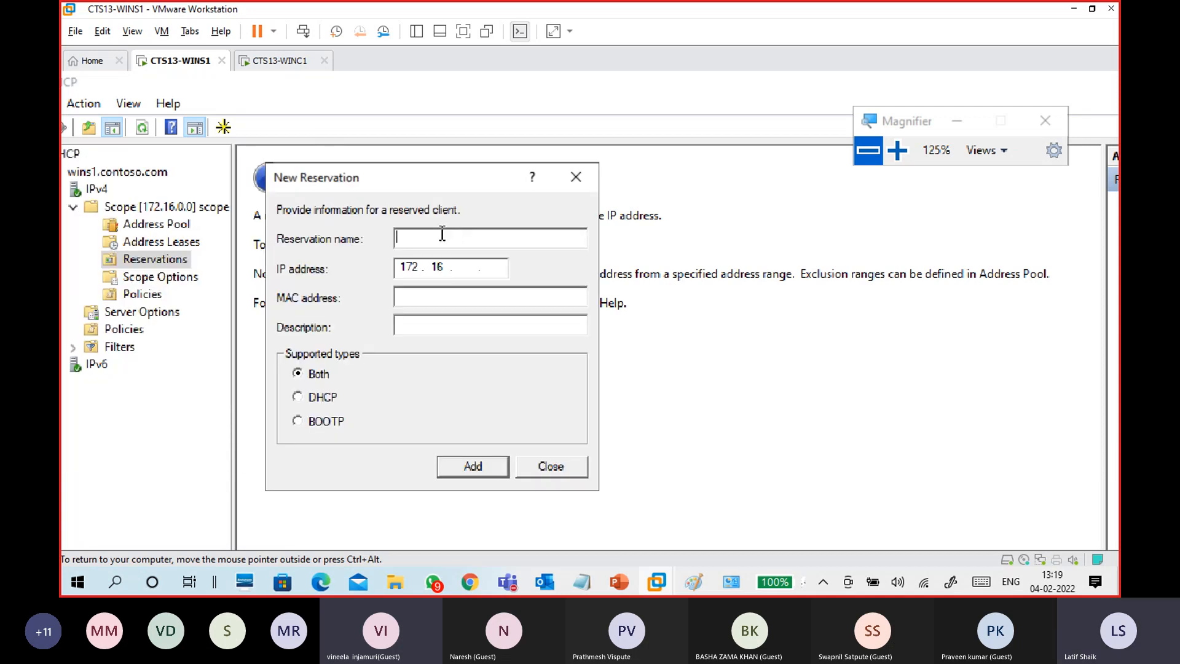
text(cl)
text(101)
key(BackSpace)
key(BackSpace)
text(43)
Step: Copy the MAC address 00-0c-29-c5-a1-77 from Notepad into the new reservation and add it to the scope
click(480, 296)
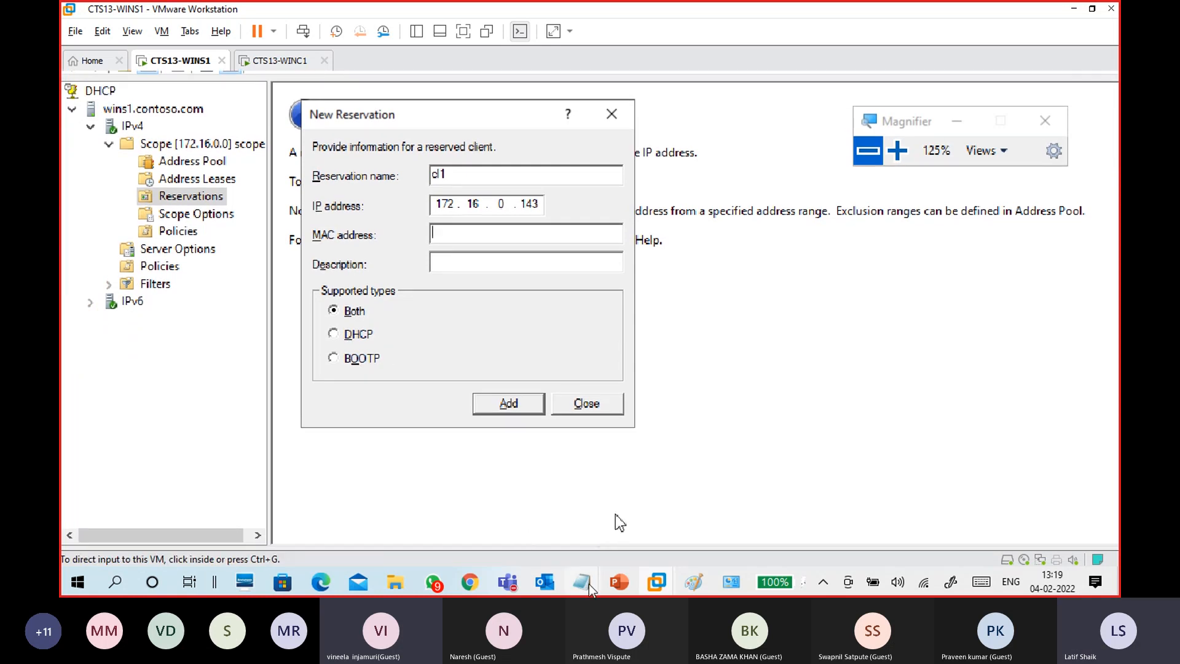
mouse_move(582, 581)
click(635, 518)
click(654, 326)
drag(688, 312, 483, 324)
drag(695, 316, 477, 308)
key(ctrl+c)
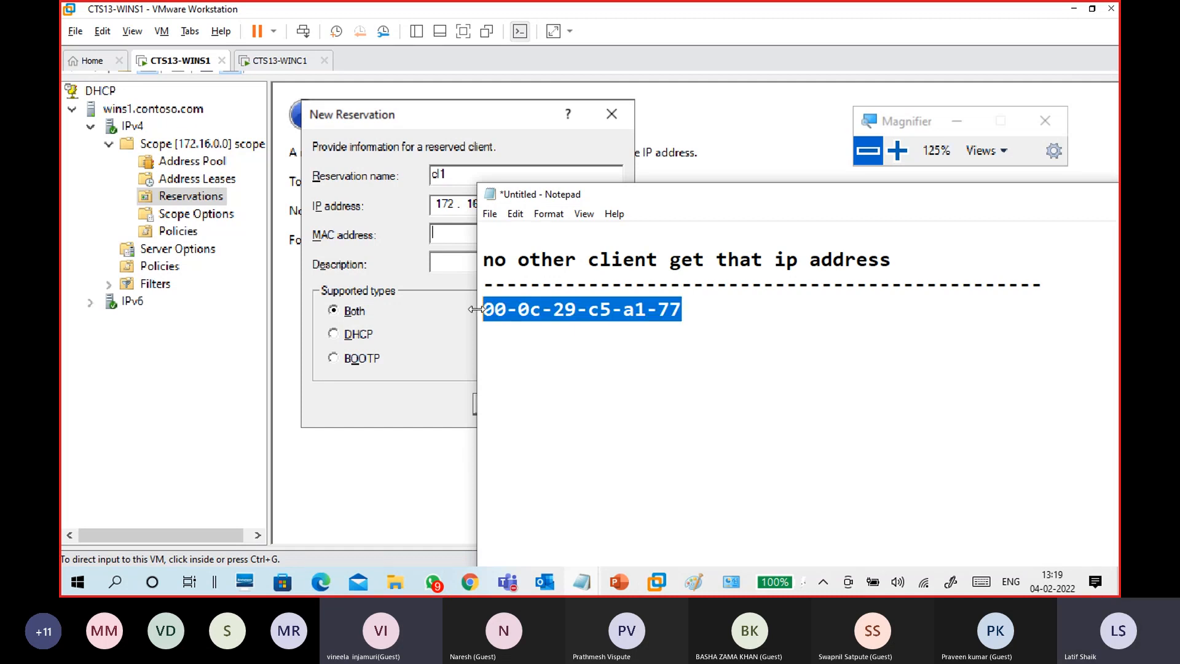
click(455, 235)
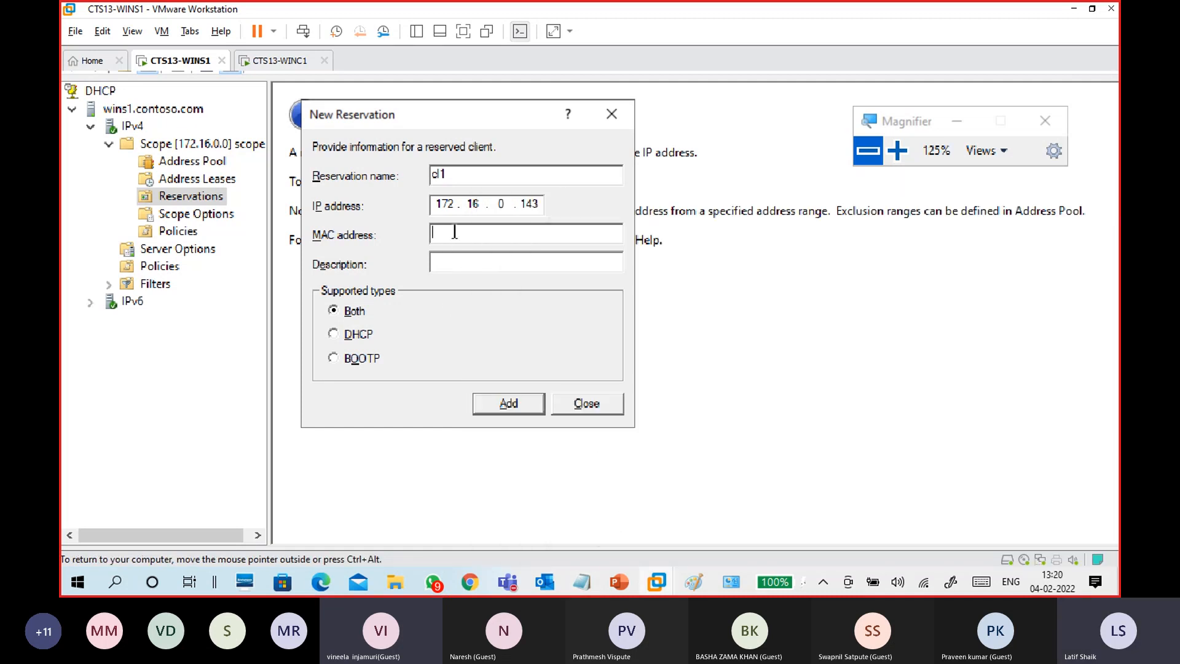
key(ctrl+v)
click(515, 403)
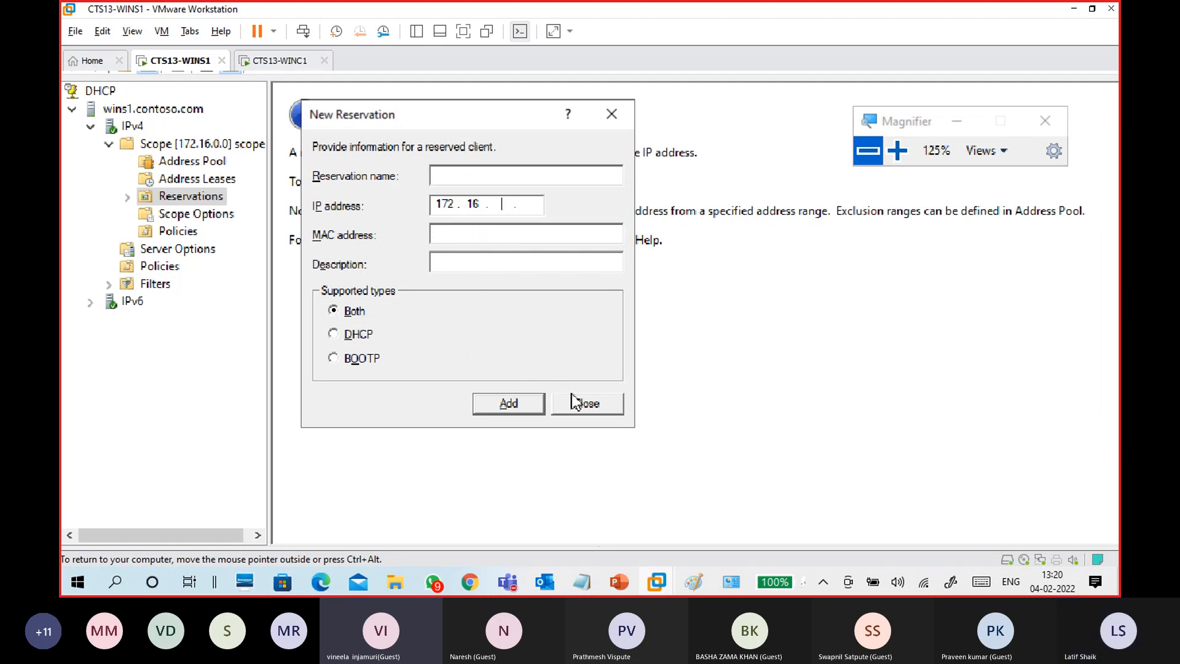
click(587, 404)
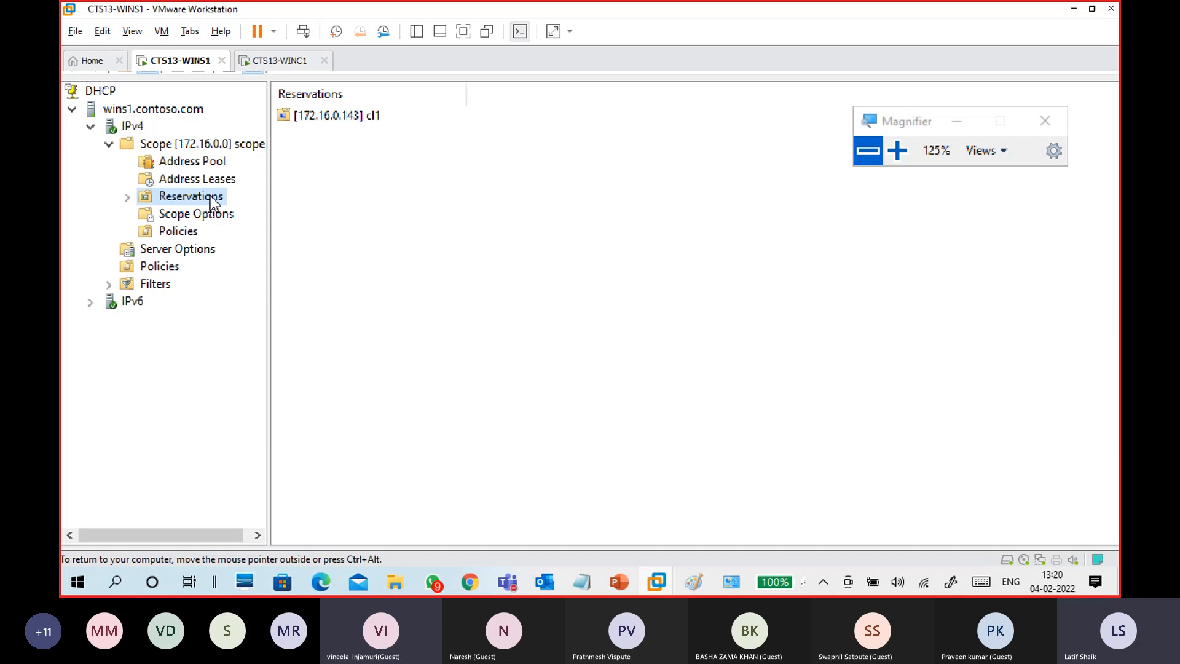
Step: Review the options of the cl1 reservation, and open the scope's address leases
click(128, 198)
click(164, 212)
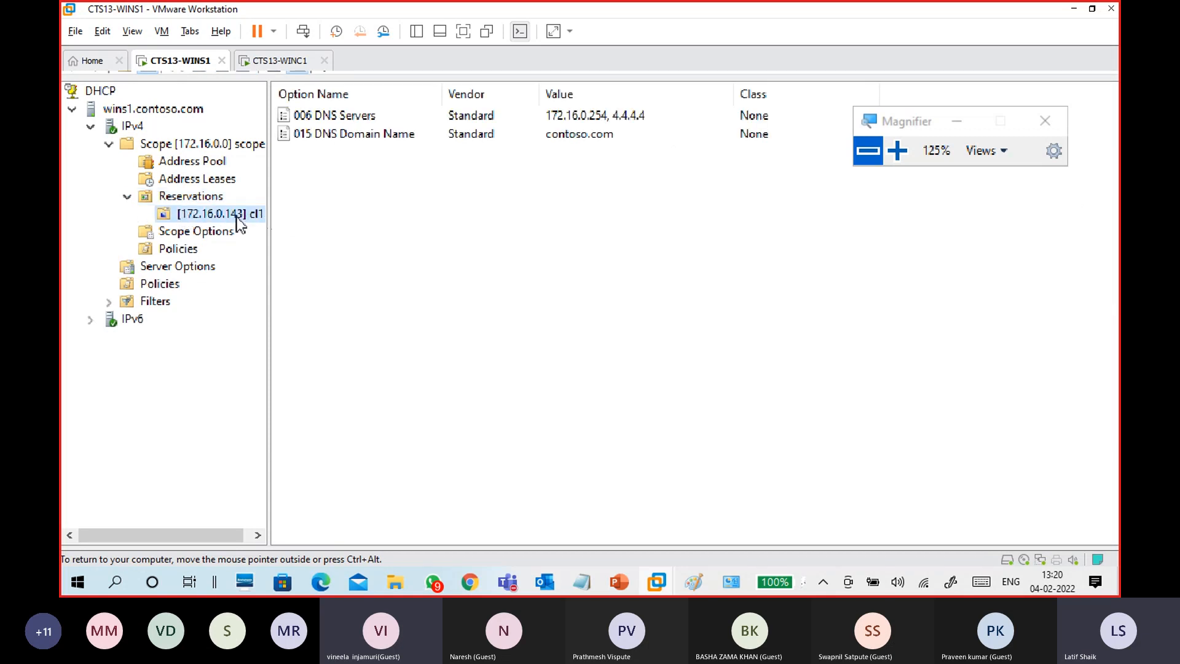
click(206, 163)
click(212, 179)
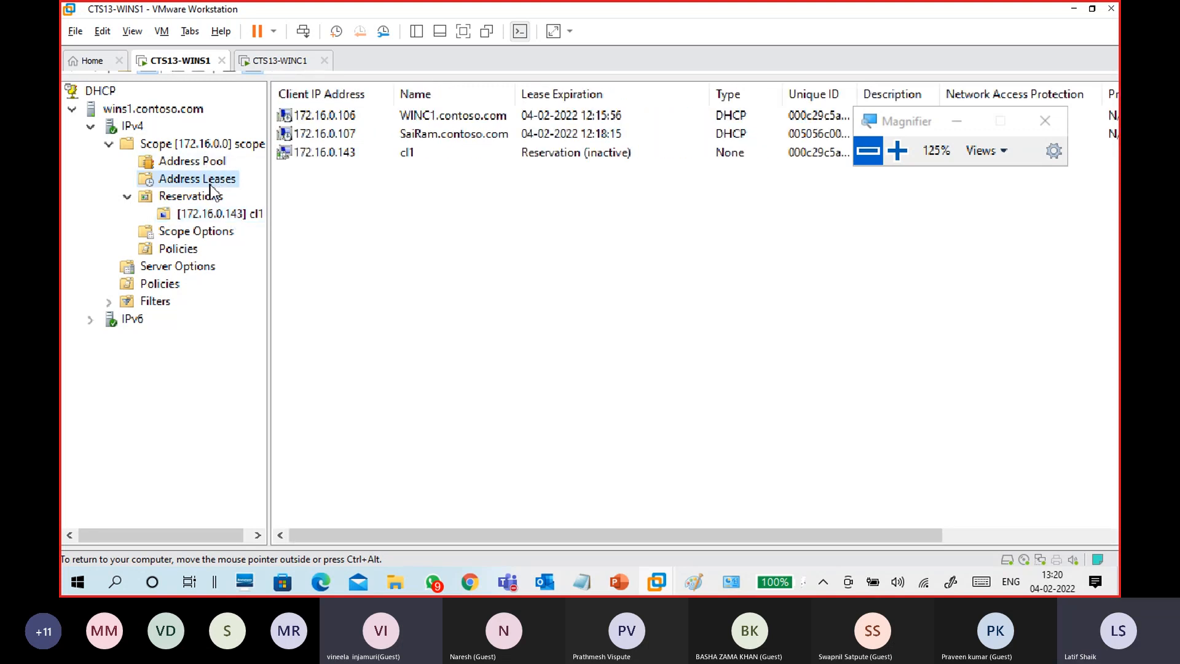
Step: Compare the lease entry of the cl1 reservation with the current lease of WINC1.contoso.com
click(307, 158)
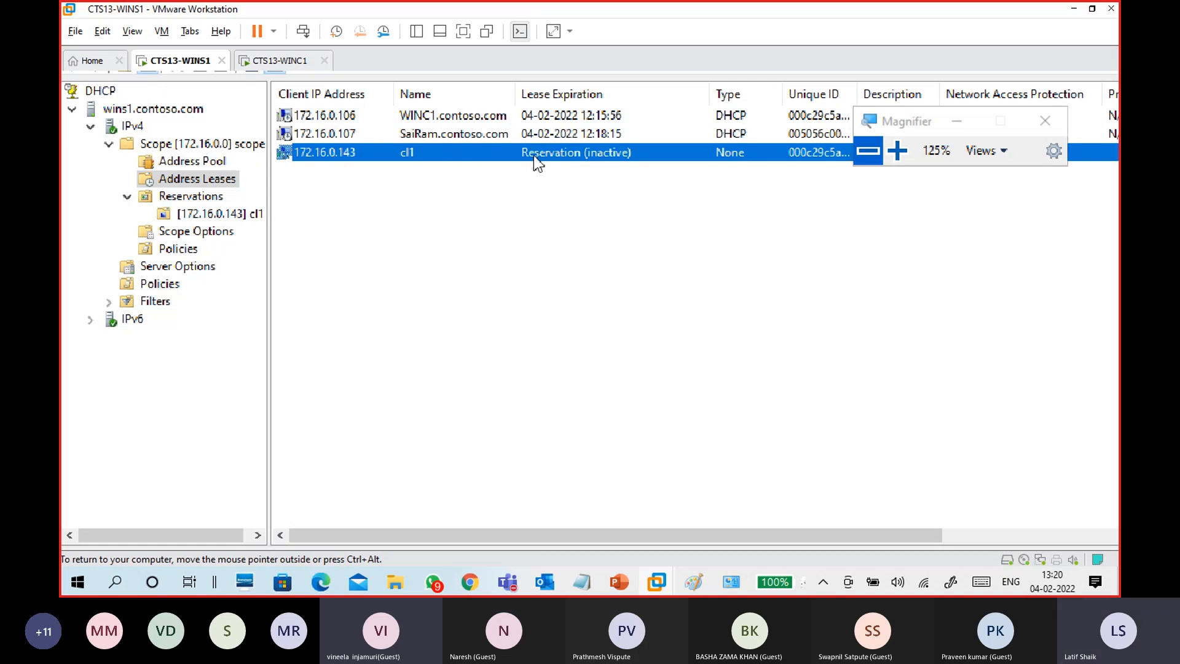
click(556, 215)
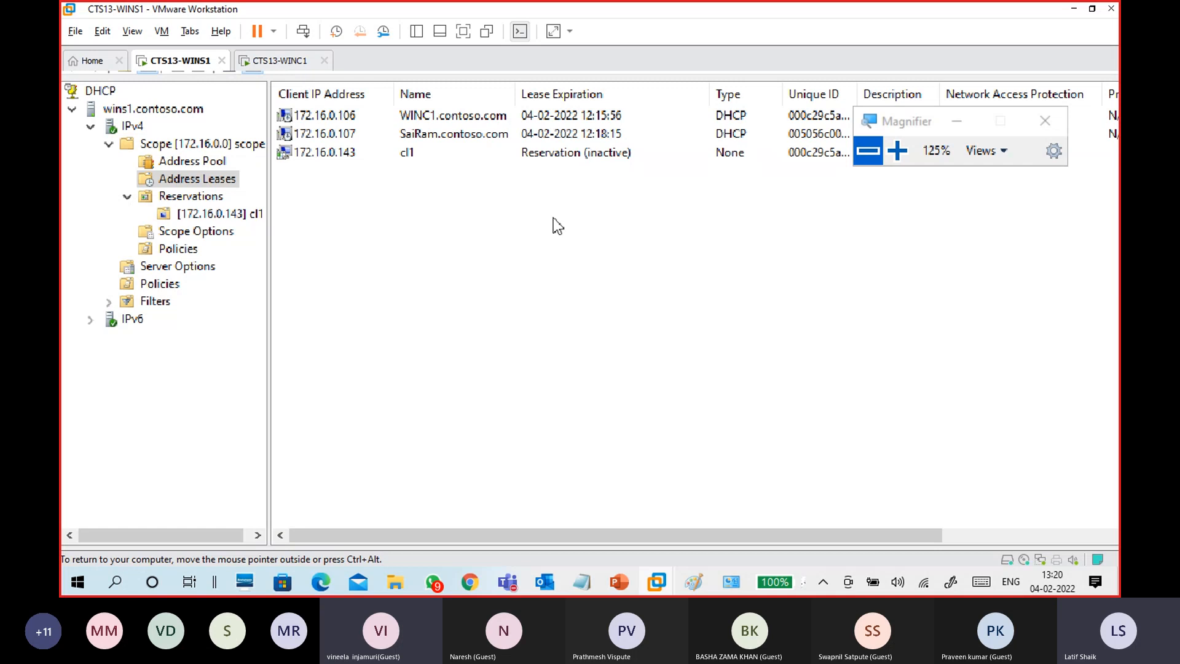
key(ctrl+alt)
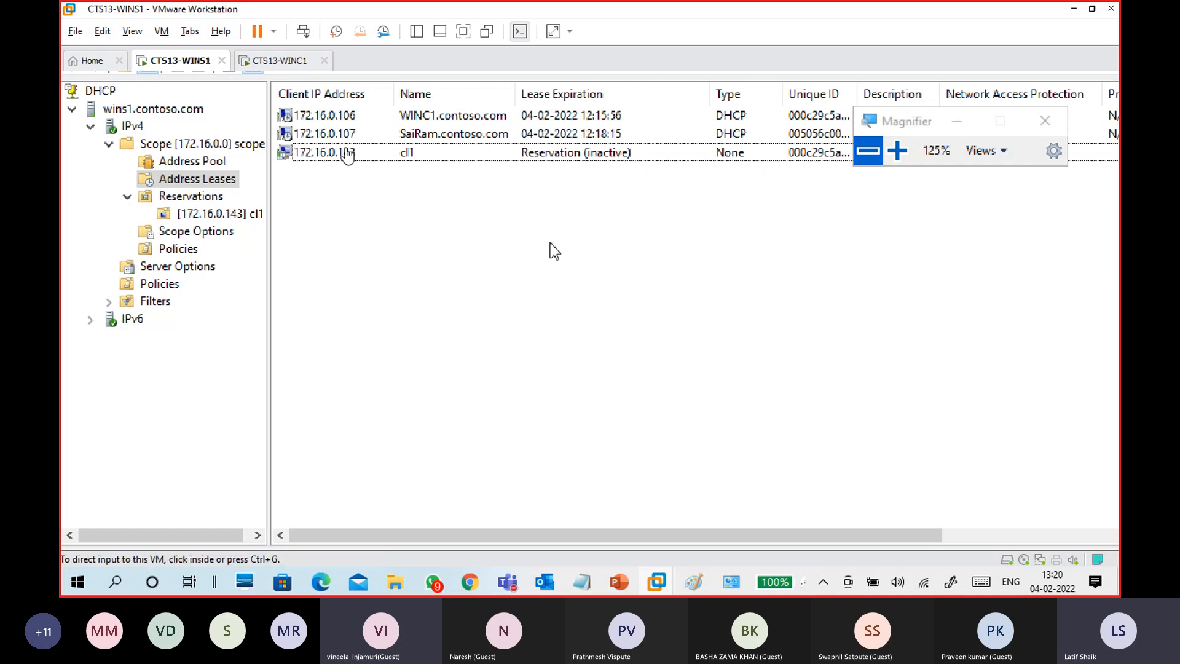
click(578, 115)
click(581, 154)
click(578, 118)
click(578, 153)
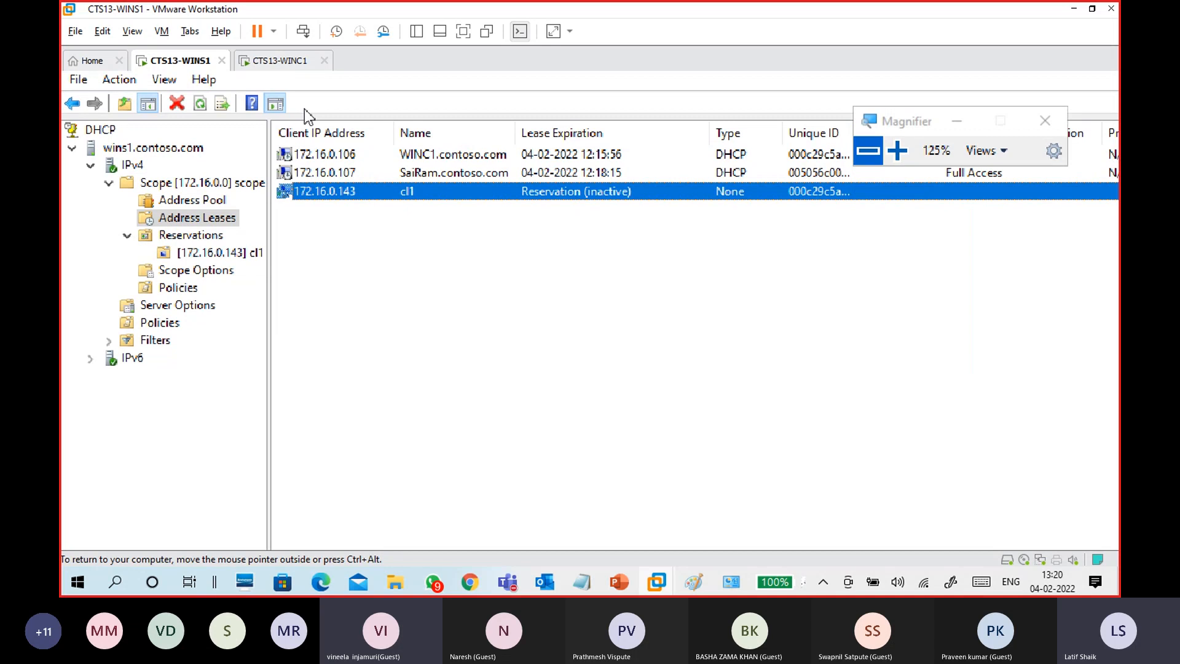
Step: Switch to the CTS13-WINC1 client and open a Command Prompt with cmd
click(295, 62)
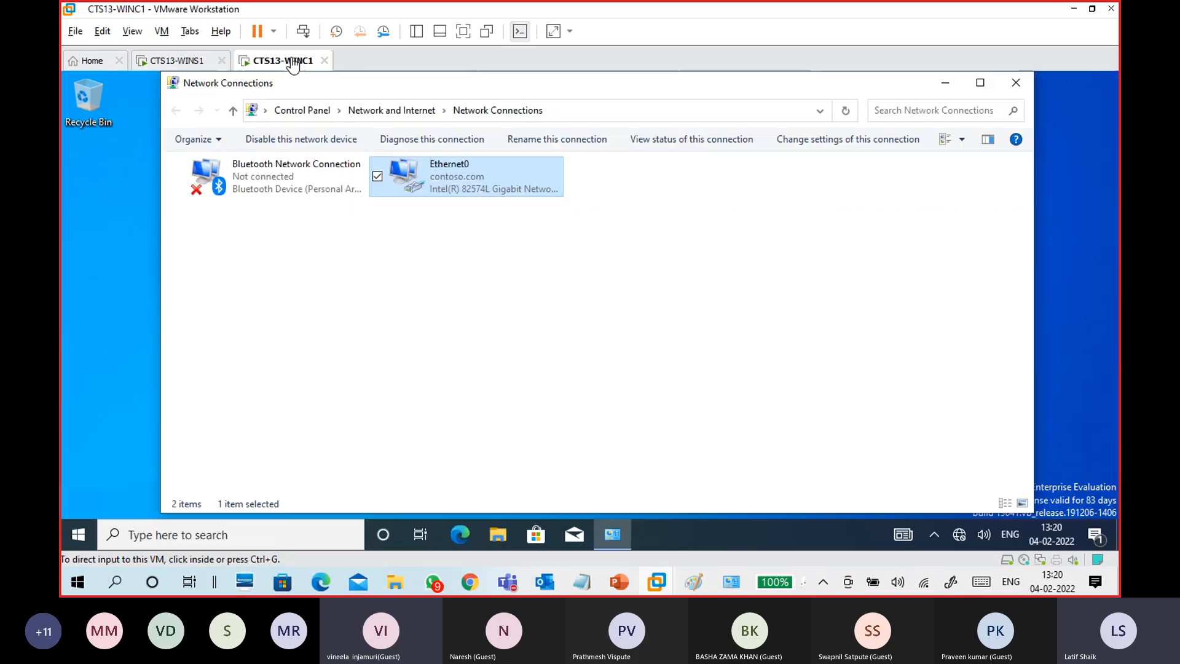
right_click(466, 182)
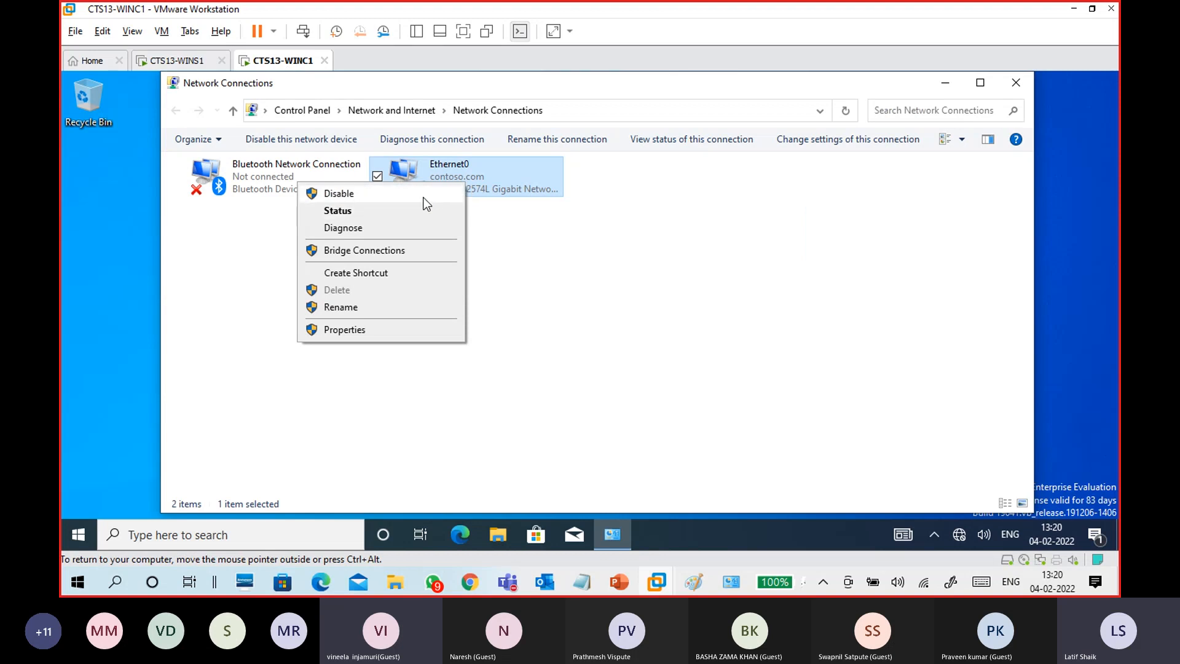
click(542, 263)
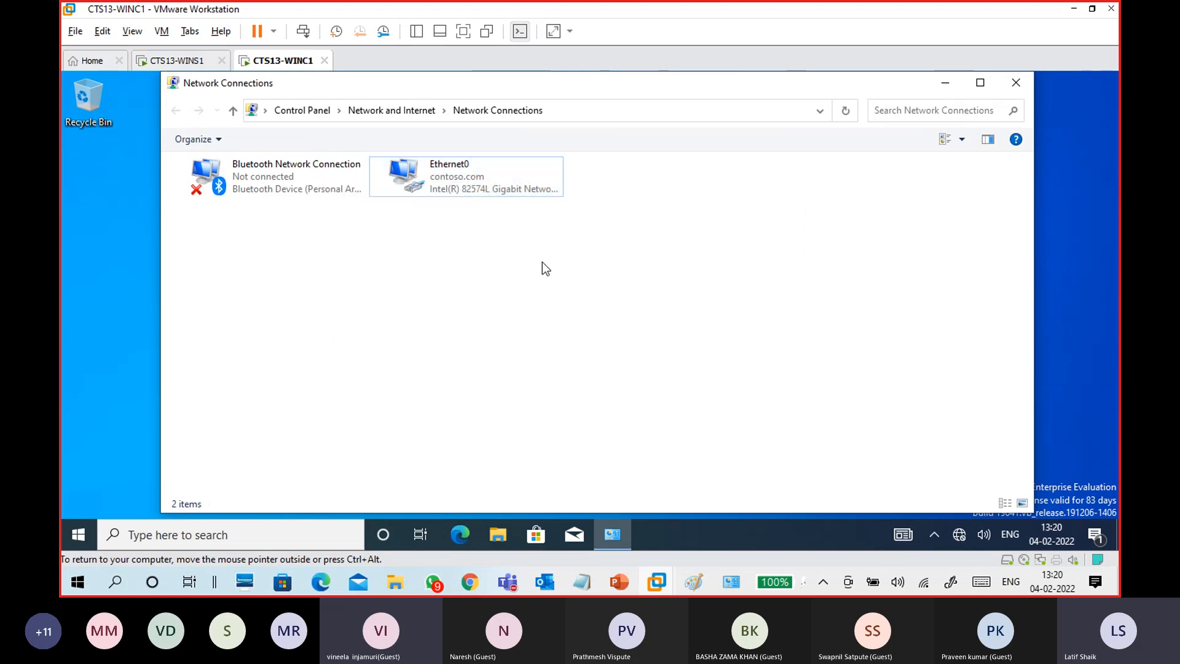
key(super+r)
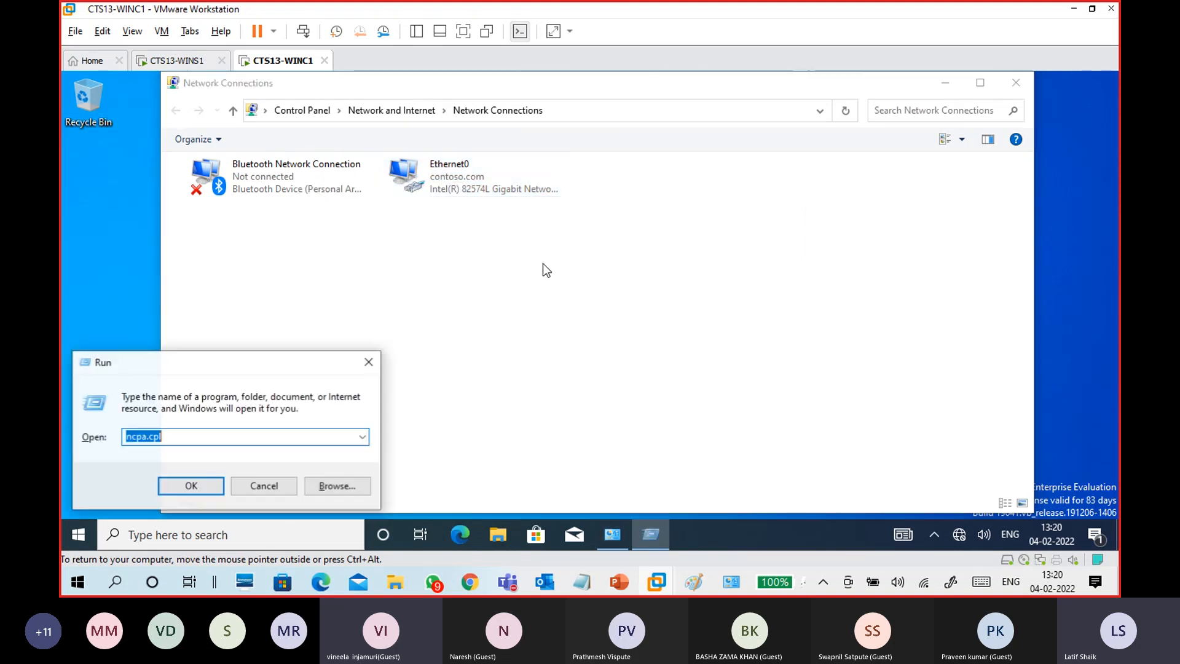
drag(266, 361, 512, 219)
text(cmd)
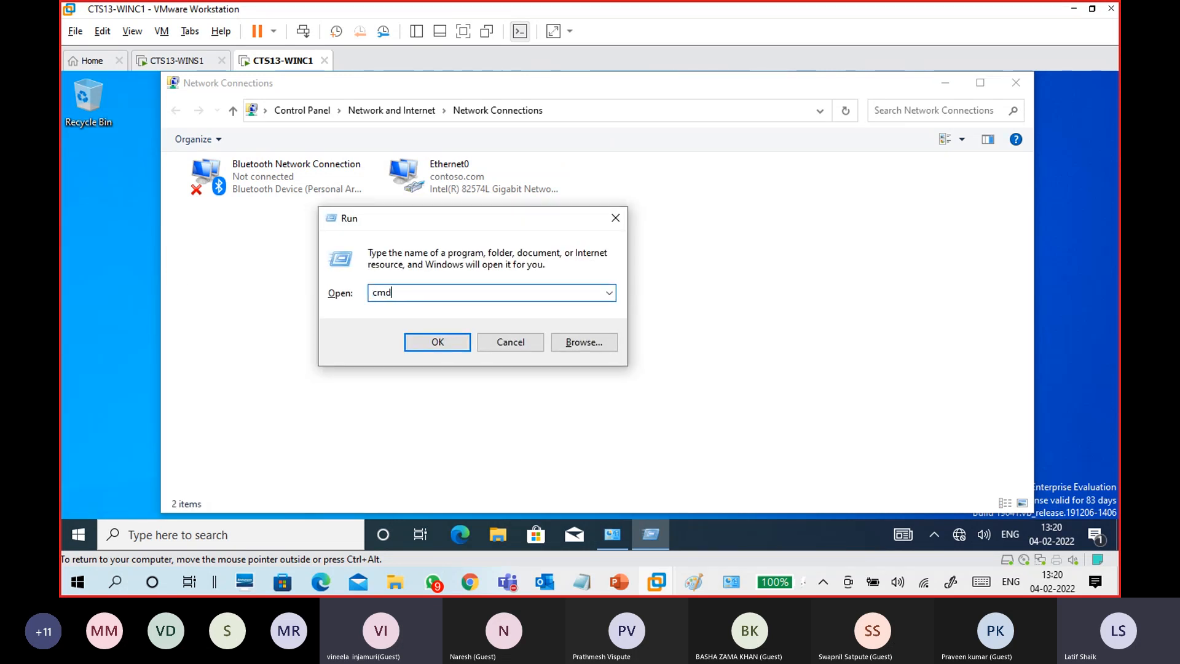
key(Return)
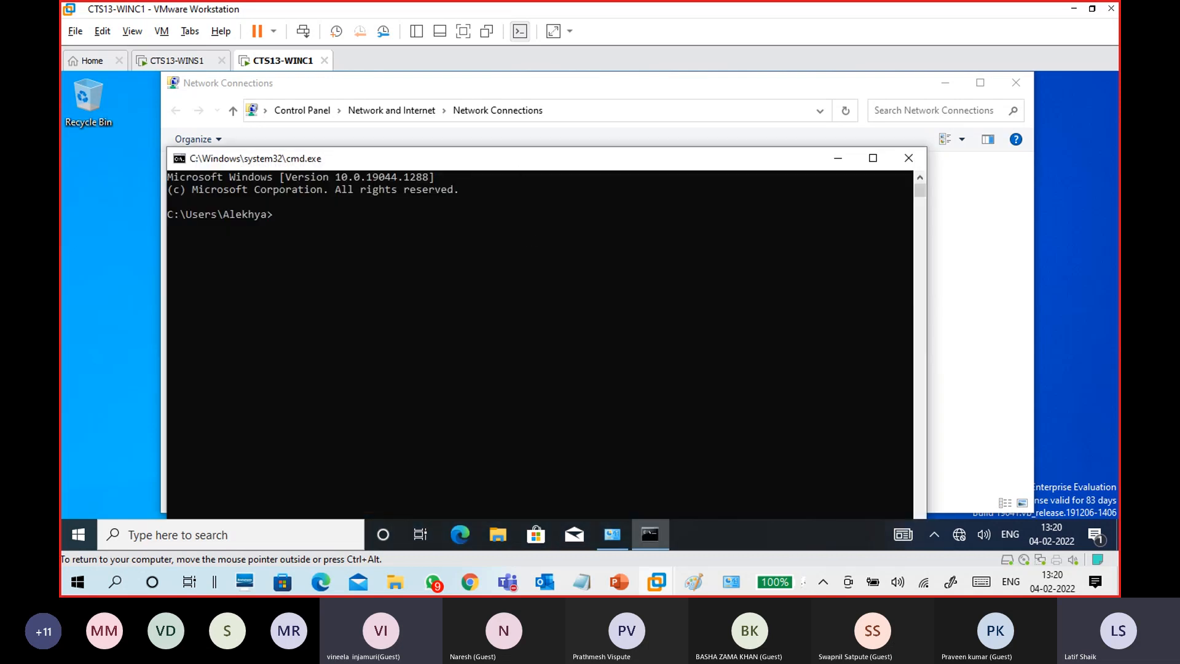
Step: Release the client's current IP address with ipconfig /release
drag(509, 158, 627, 83)
click(601, 150)
text(ipco)
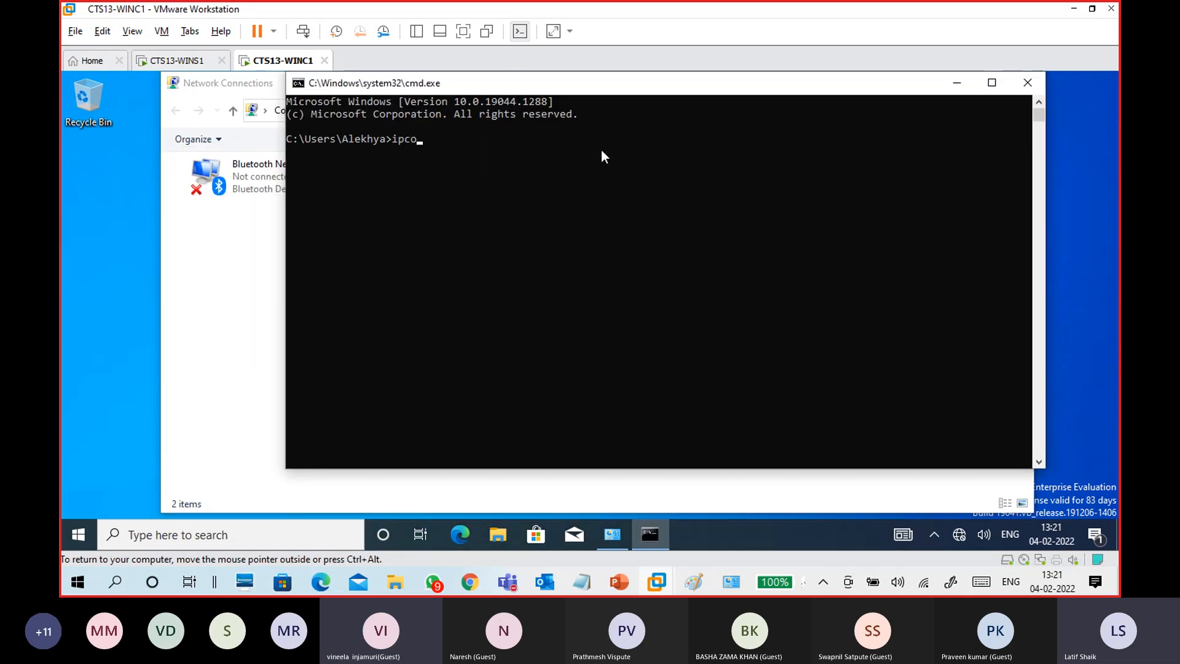
text(nfig /releae)
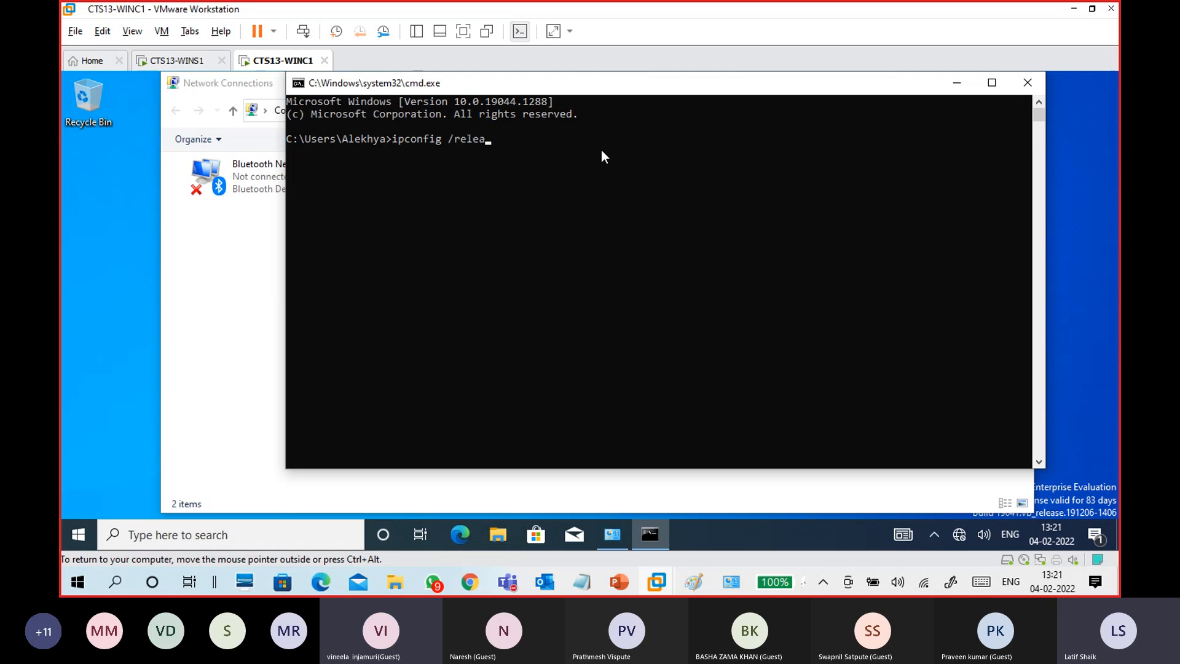
key(BackSpace)
text(se)
key(Return)
Step: Request a new IP address for the client with ipconfig /renew, and point out the release and renew commands in the output
key(Up)
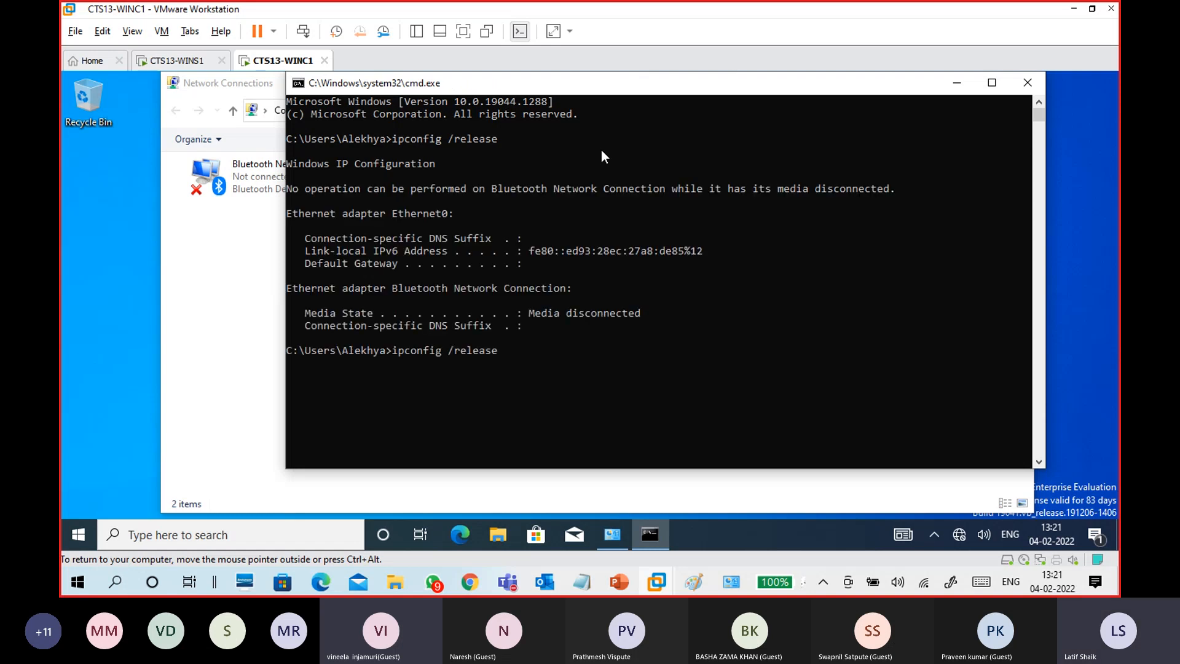
text(new)
key(Return)
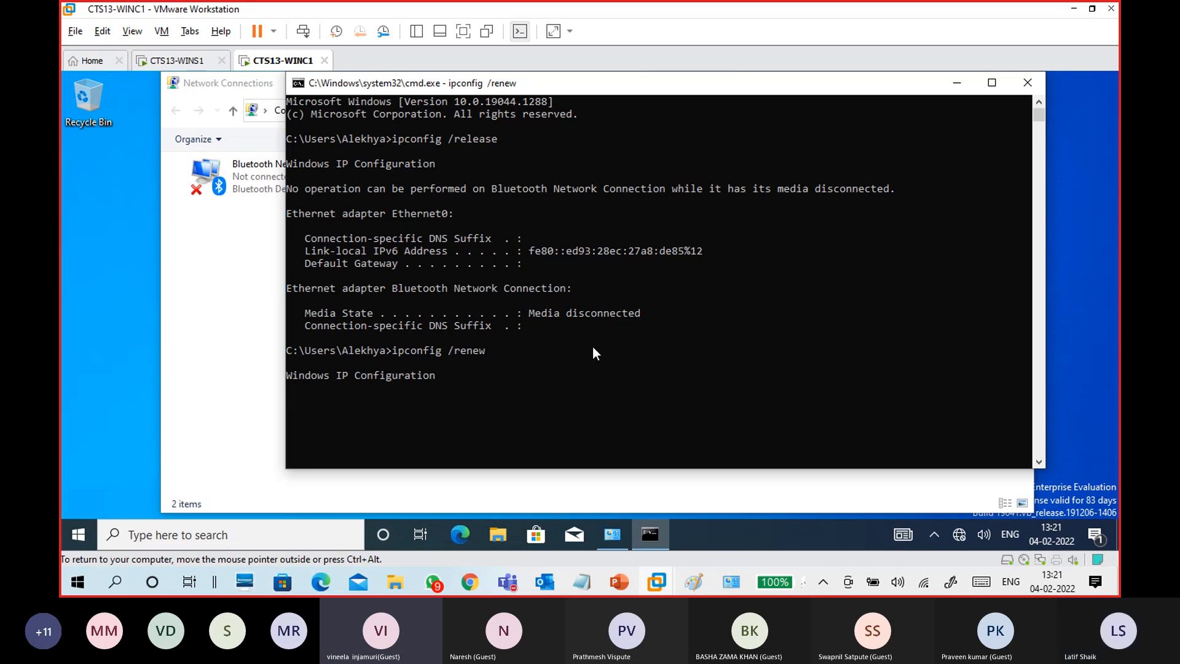
scroll(592, 346, down, 3)
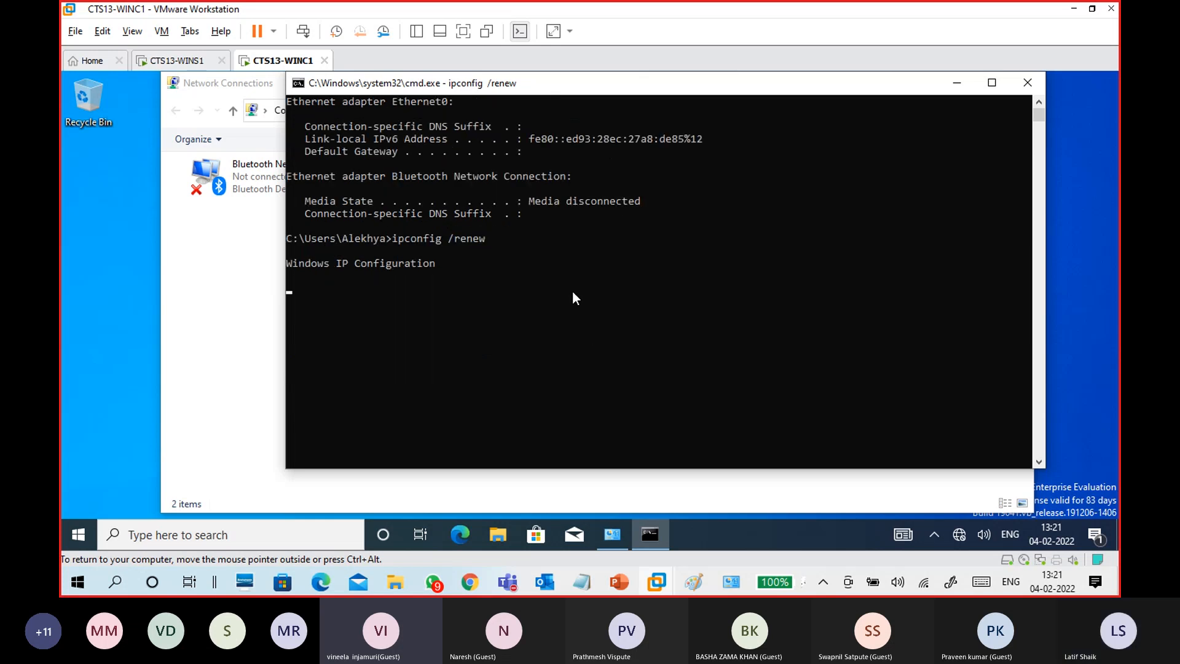
scroll(548, 171, up, 2)
click(497, 102)
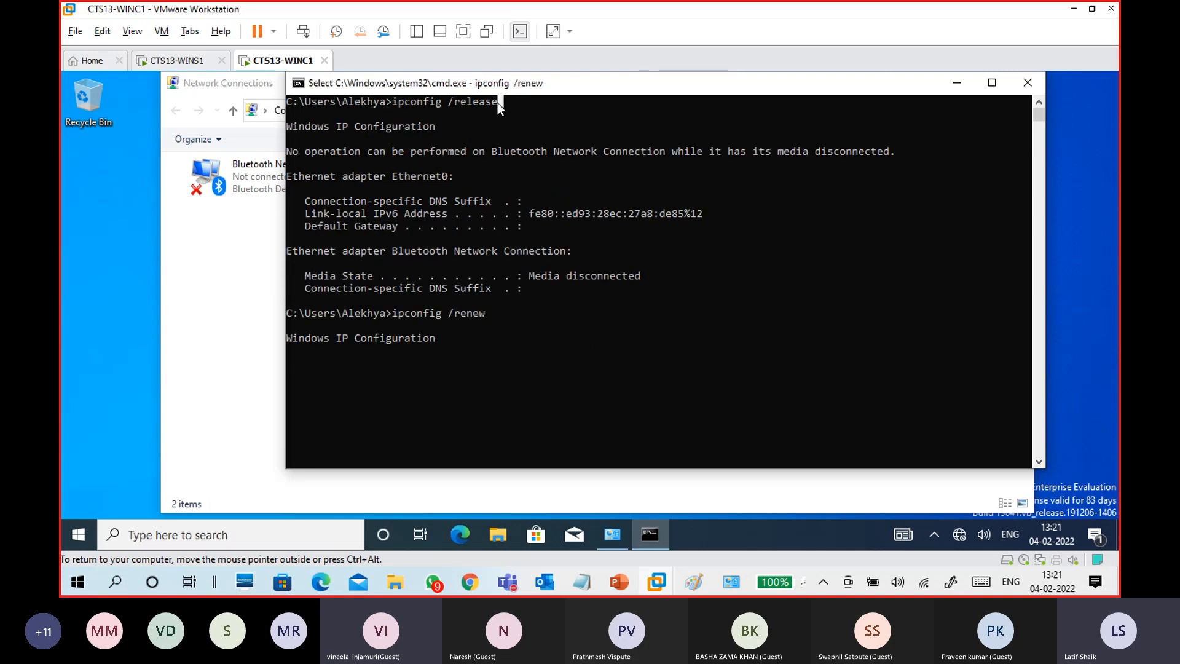
click(482, 202)
click(493, 340)
drag(394, 313, 485, 315)
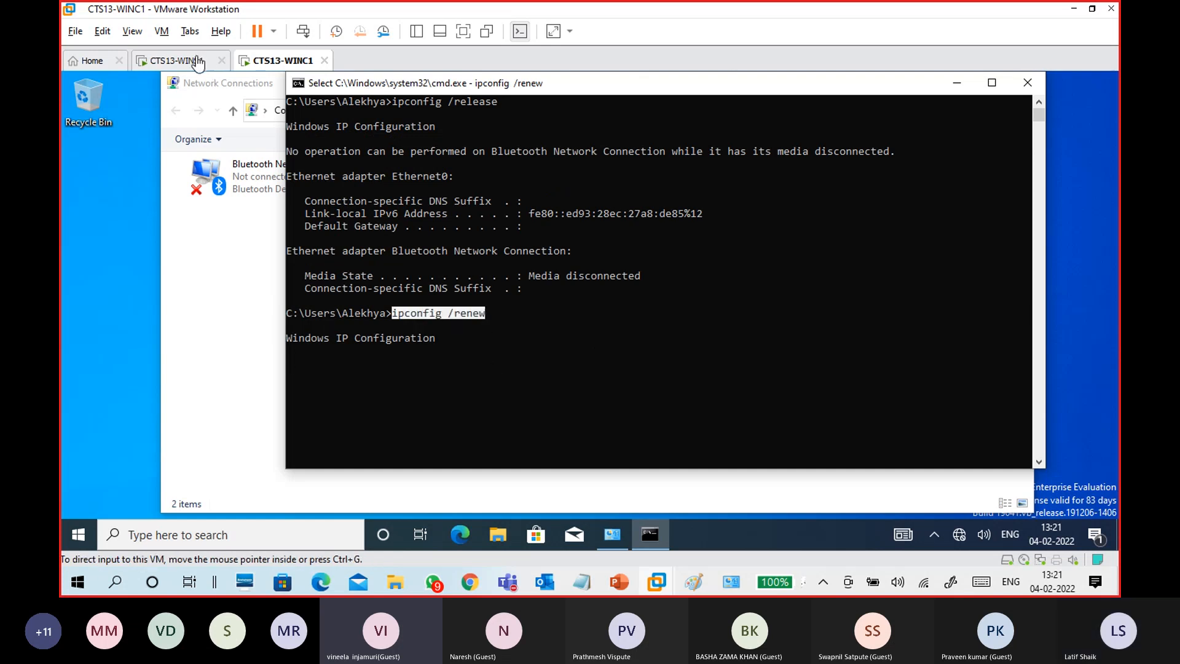
Step: Refresh the address leases on CTS13-WINS1 and check the entry for 172.16.0.143
click(178, 60)
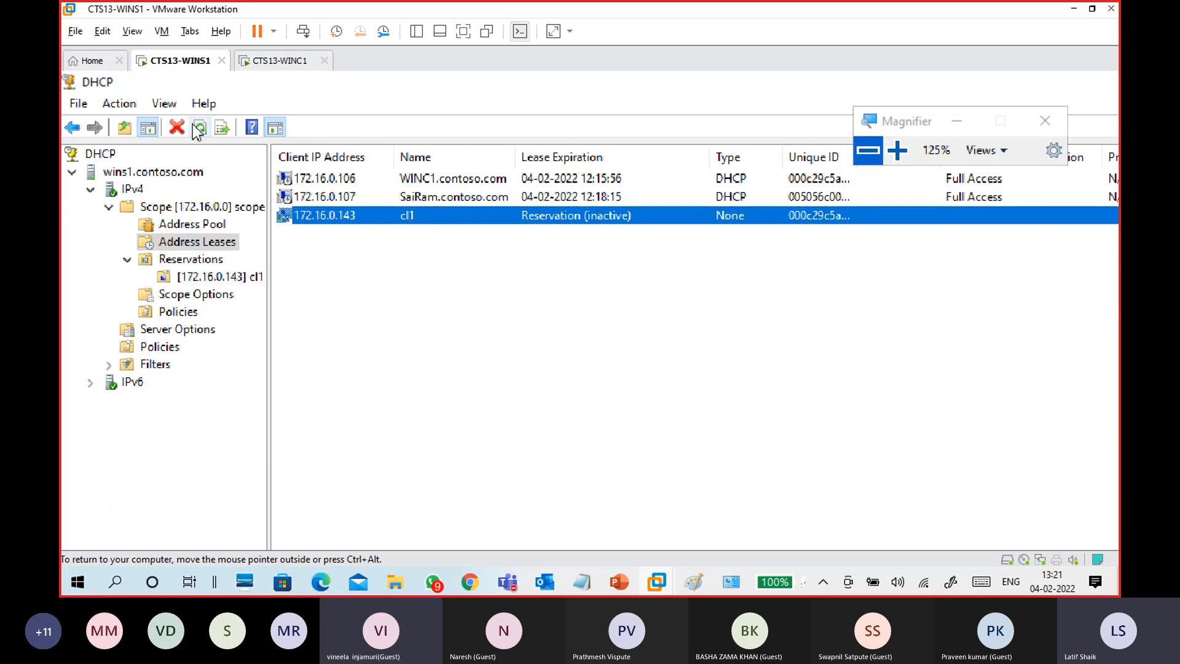
click(200, 126)
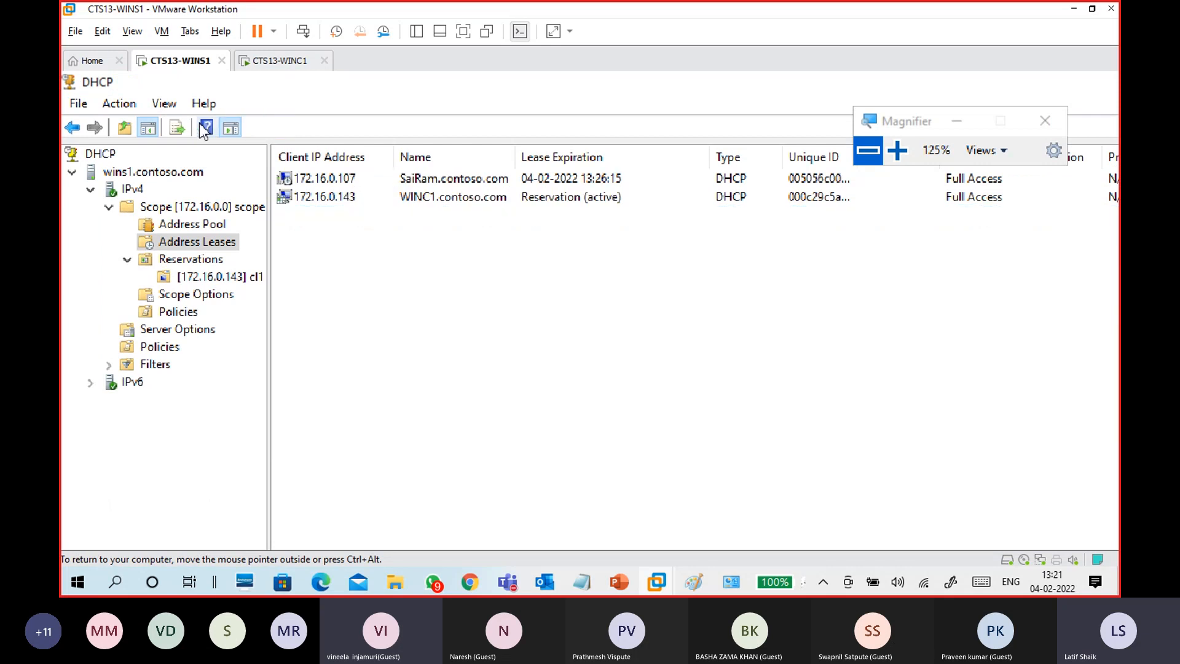
click(348, 182)
click(352, 200)
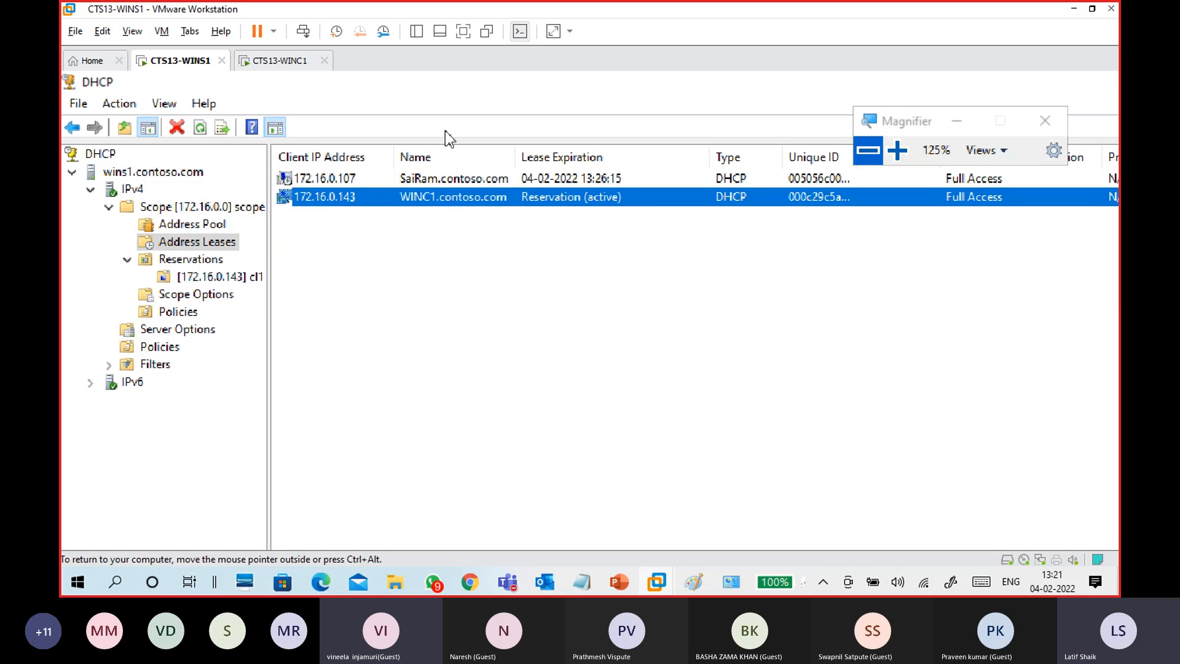
Step: Check the IPv4 address, DHCP server and DHCP status in the connection details of Ethernet0 on CTS13-WINC1, and close them
click(278, 64)
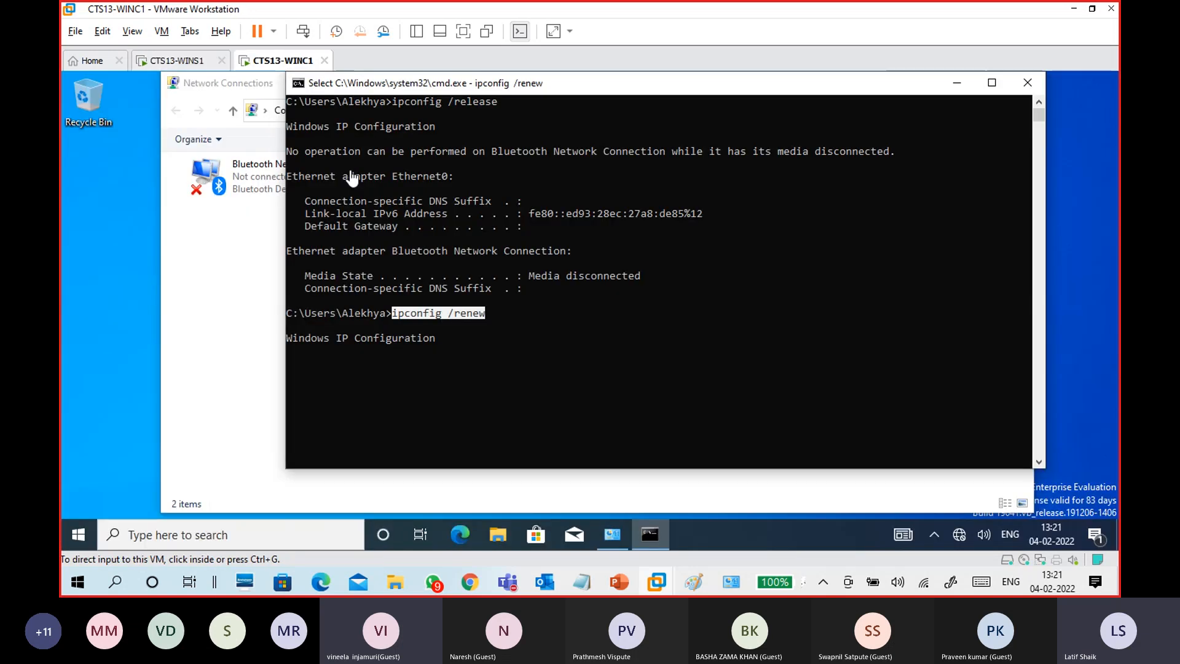
click(469, 341)
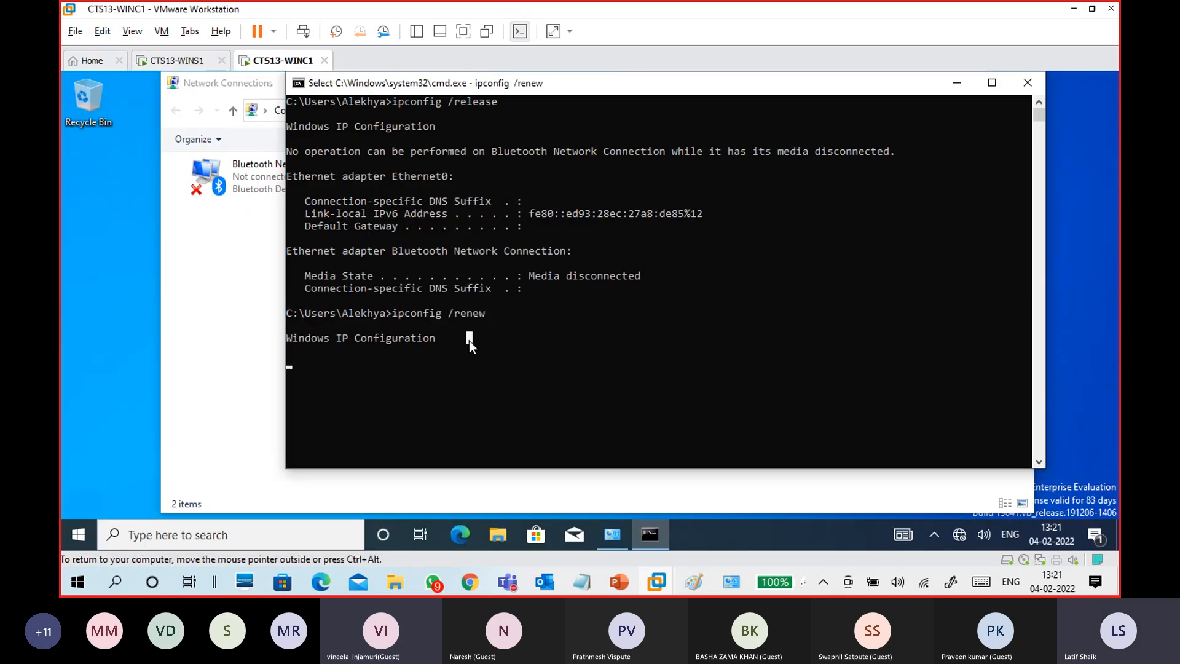
click(268, 280)
double_click(438, 180)
click(501, 294)
click(598, 284)
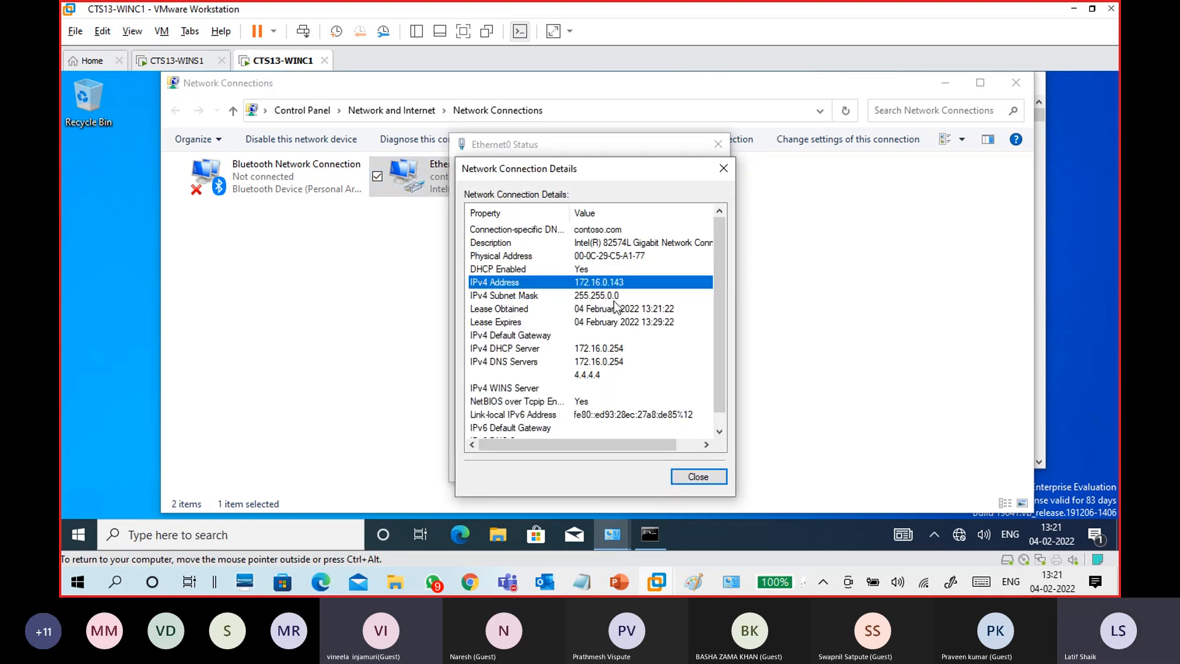
click(613, 361)
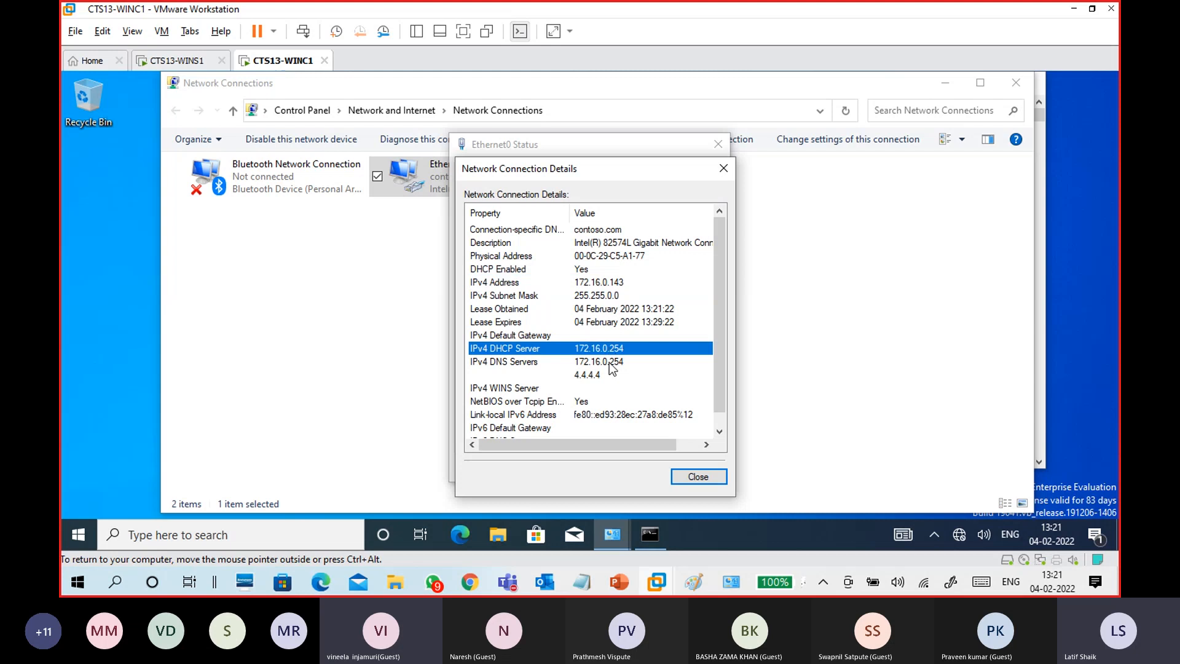
click(582, 270)
click(698, 478)
click(695, 470)
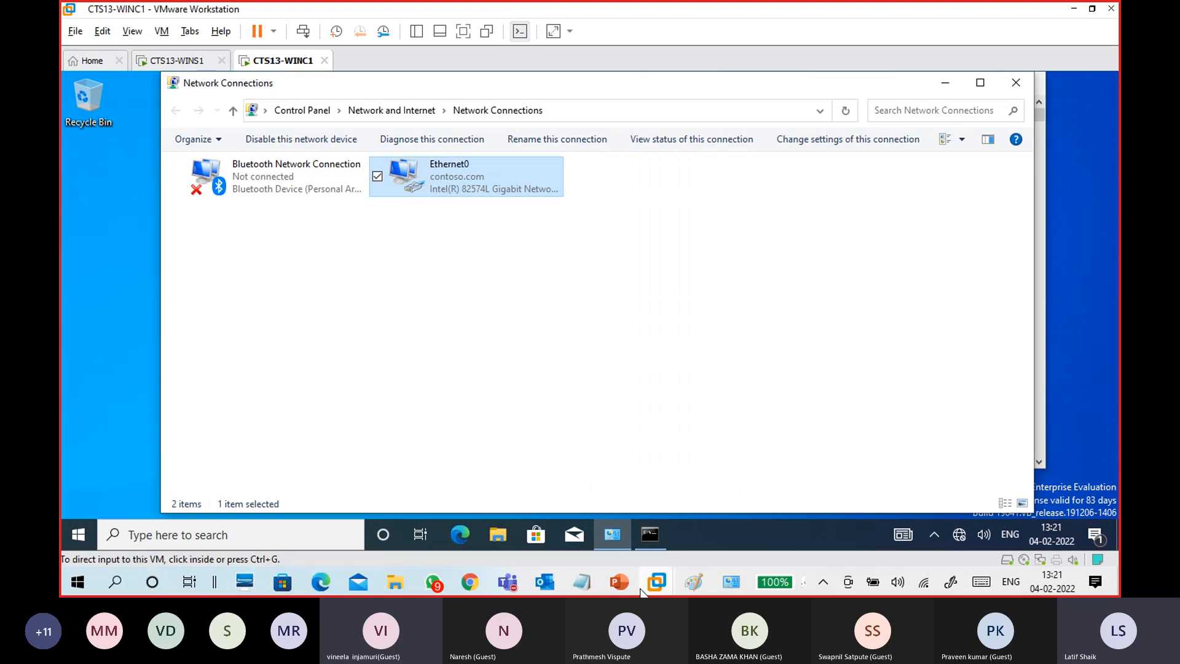
Step: Switch to the Notepad notes and add the line "no lease expire" below "no other client get that ip address"
mouse_move(582, 581)
click(625, 527)
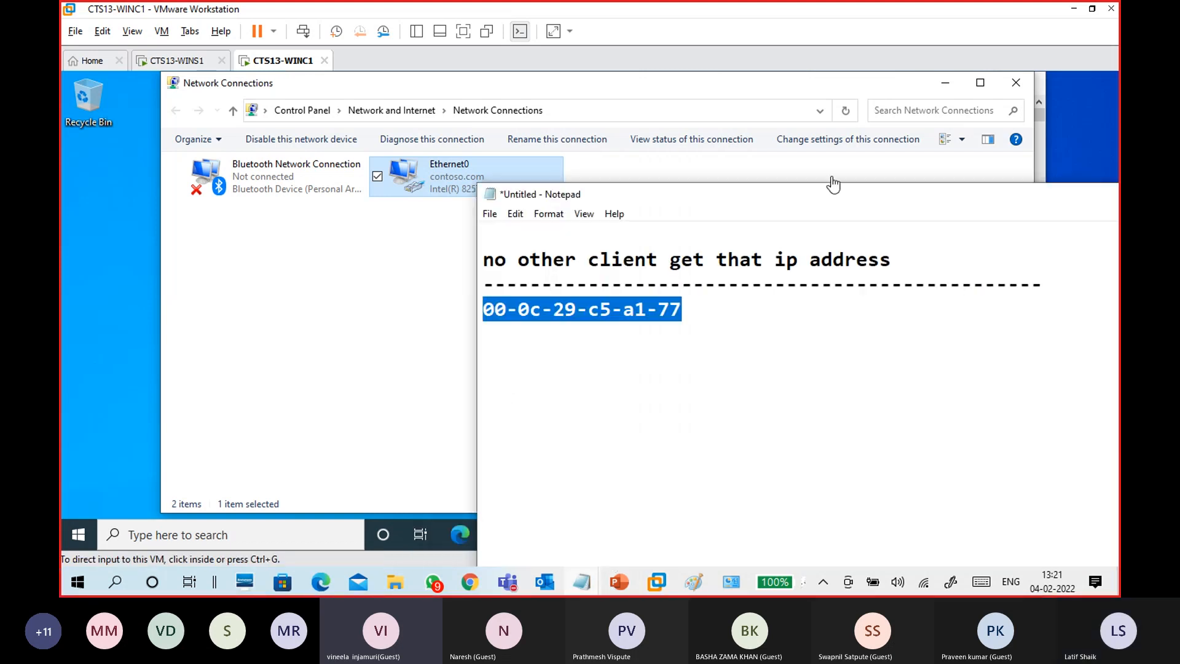
drag(824, 196, 612, 84)
click(710, 146)
key(Return)
key(Return)
text(no l)
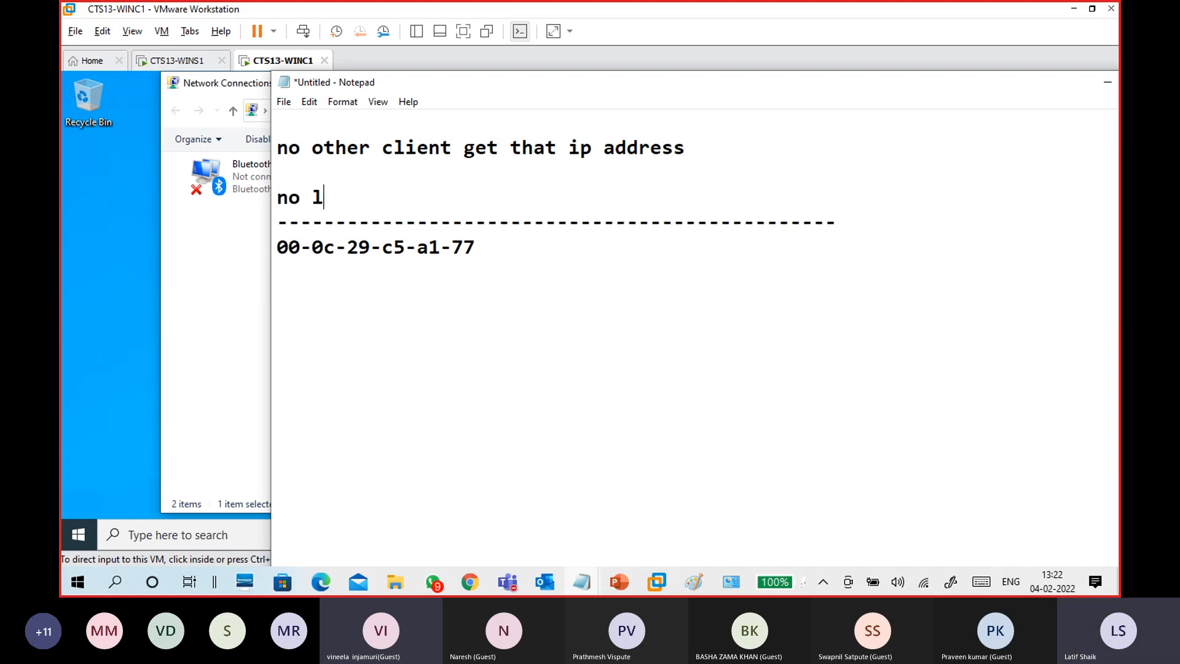
text(ease ex)
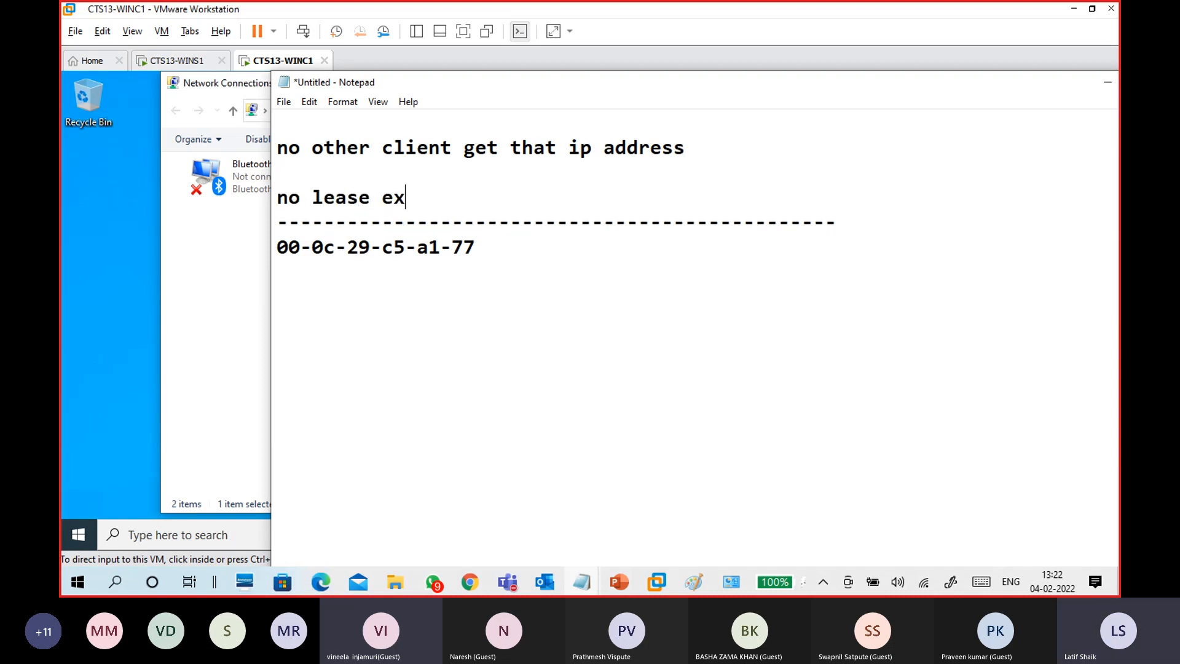
text(pire)
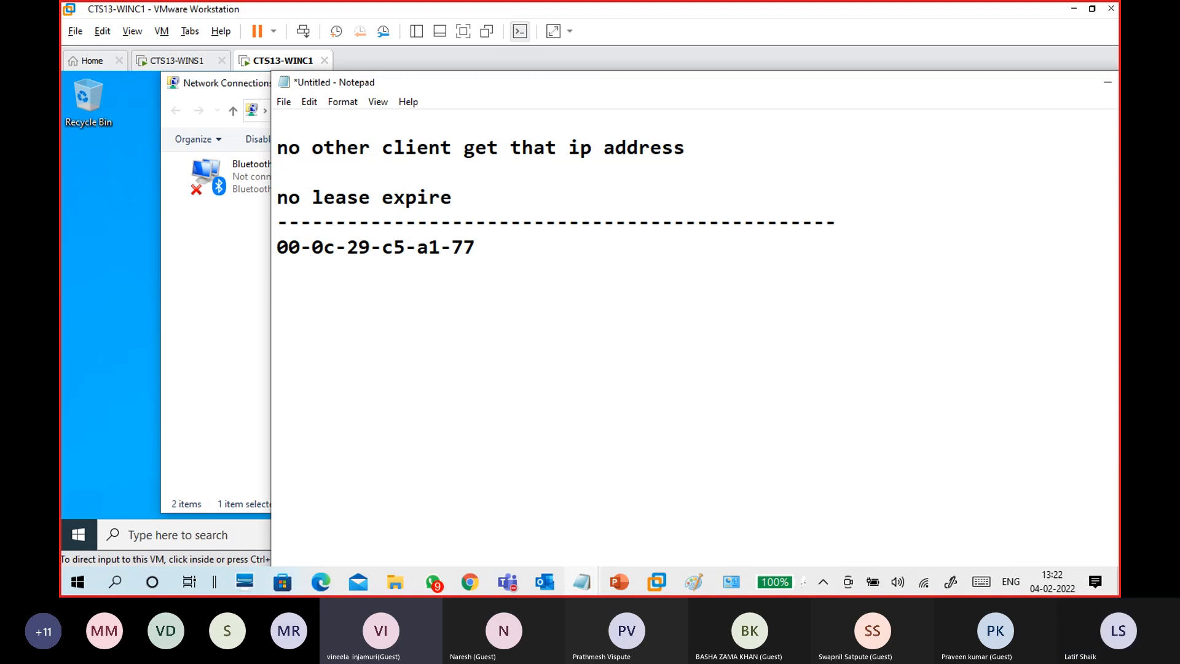
Step: Add the heading "get client mac:" on its own line above the MAC address
click(480, 270)
click(280, 241)
text(get client mac)
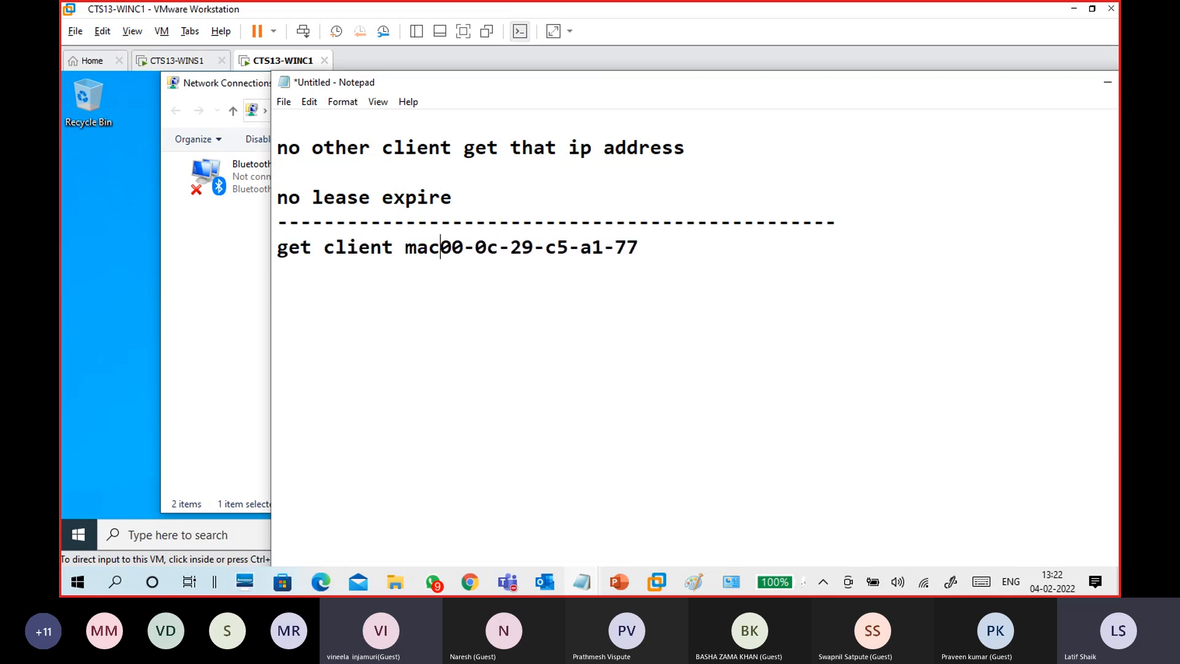
key(Down)
key(Down)
Step: Add the line "server: reservation - new" below the MAC address, separated by a blank line
text(s)
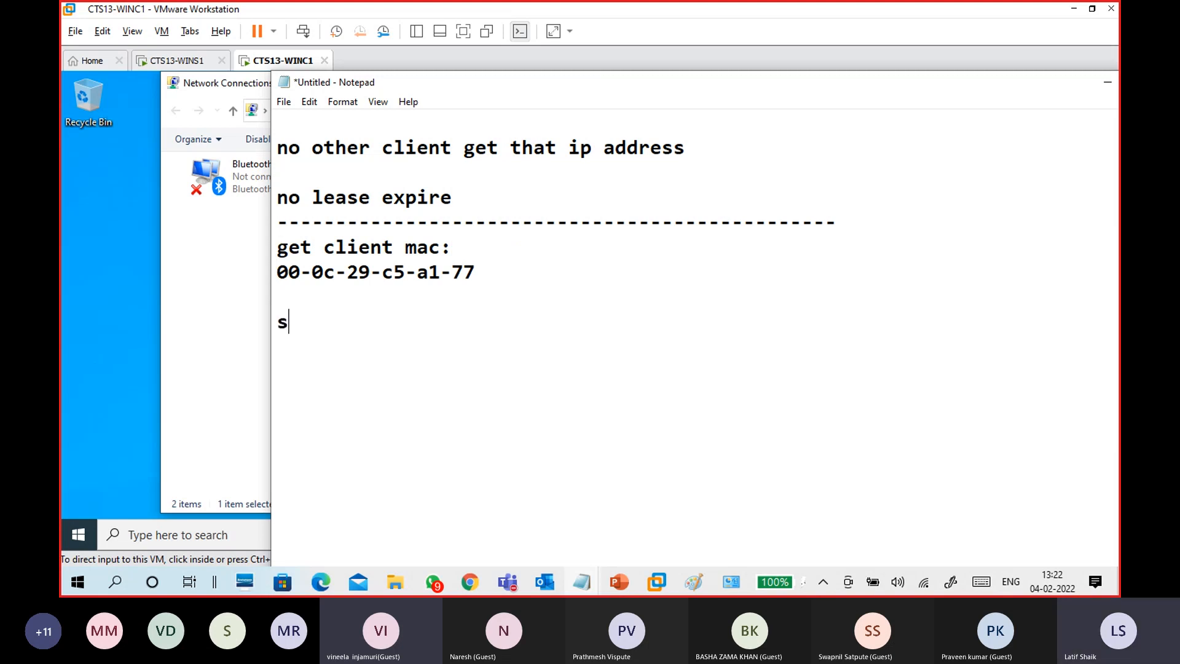
text(erver: reserv)
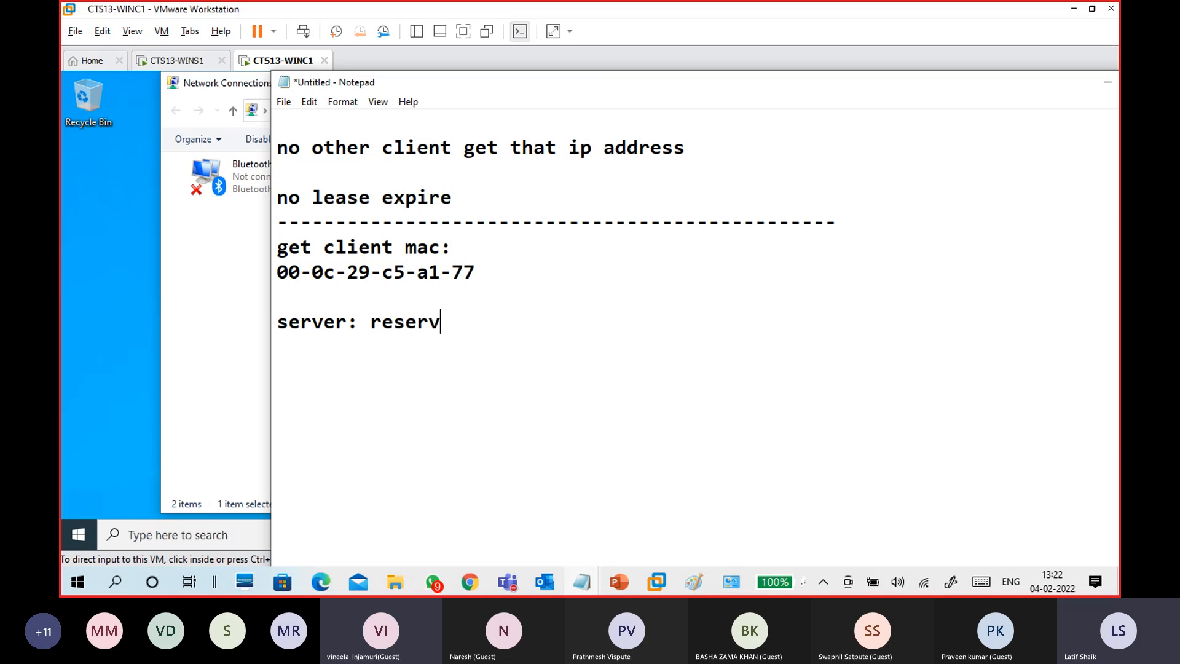
text(ation - new)
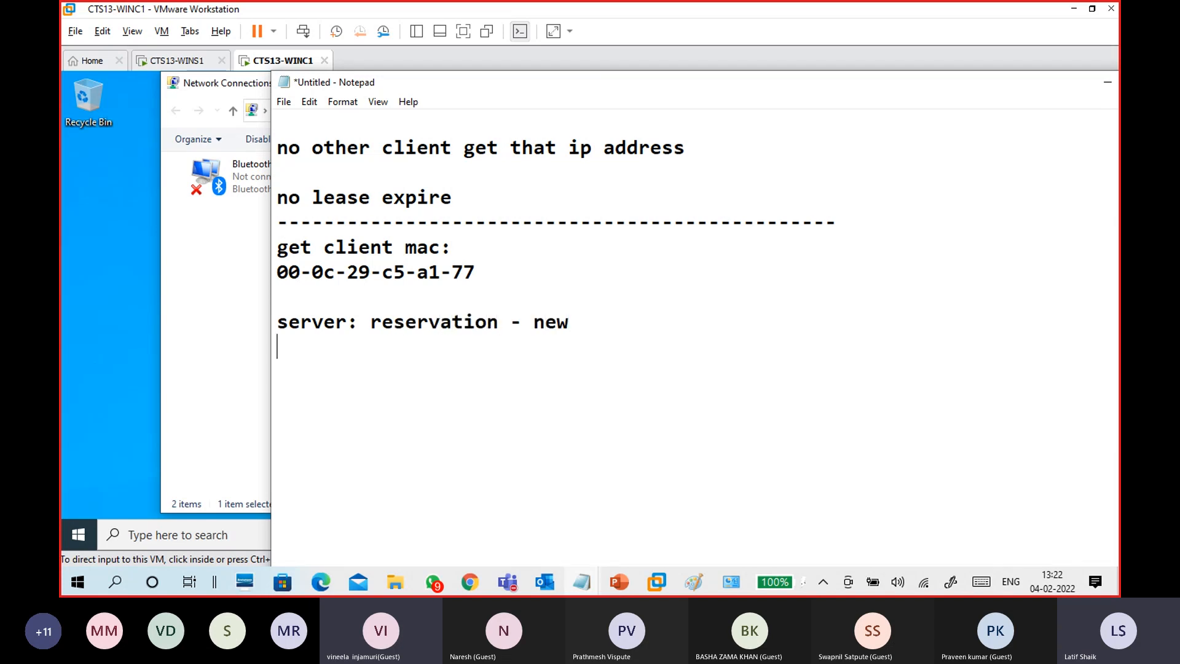
key(Return)
Step: List name, ip address, mac and add on separate lines under the server heading, and close the section with "--"
text(name ip ad)
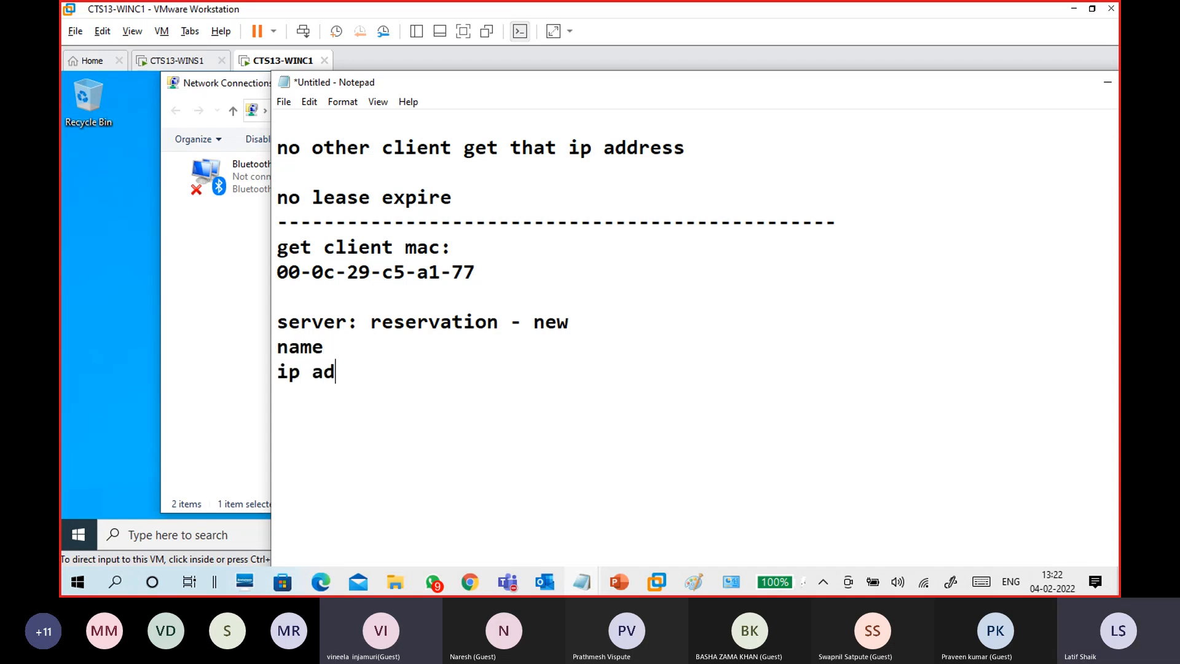
text(dress)
key(Return)
text(mac)
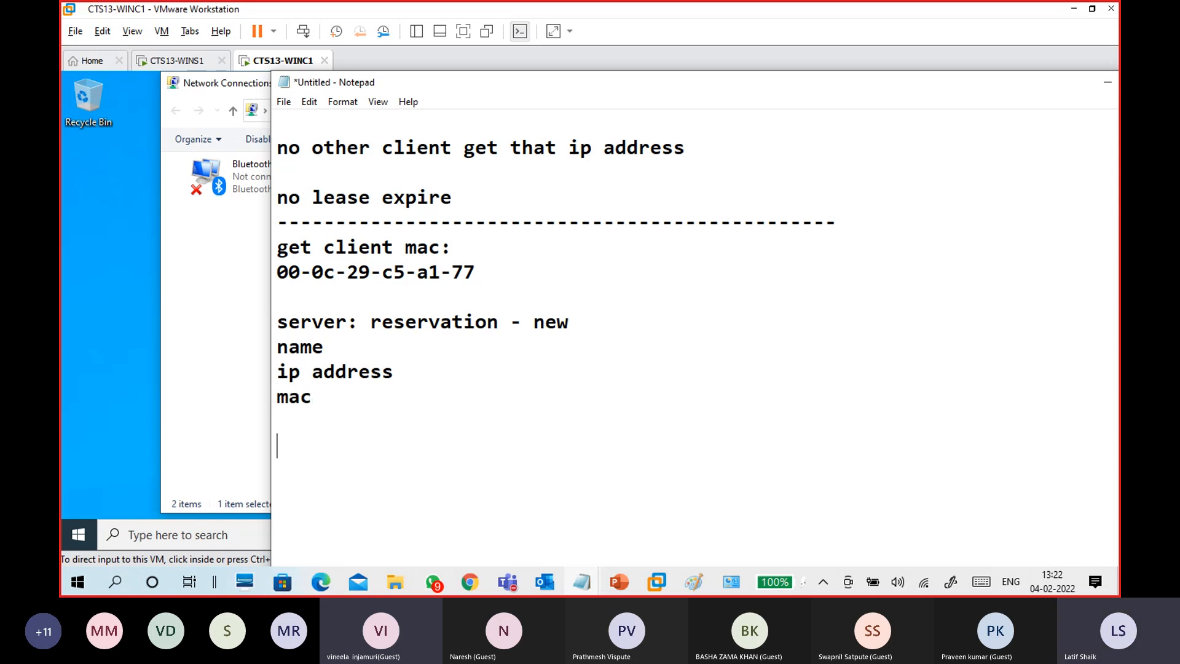
key(Return)
key(Return)
text(add  )
text(-)
key(Return)
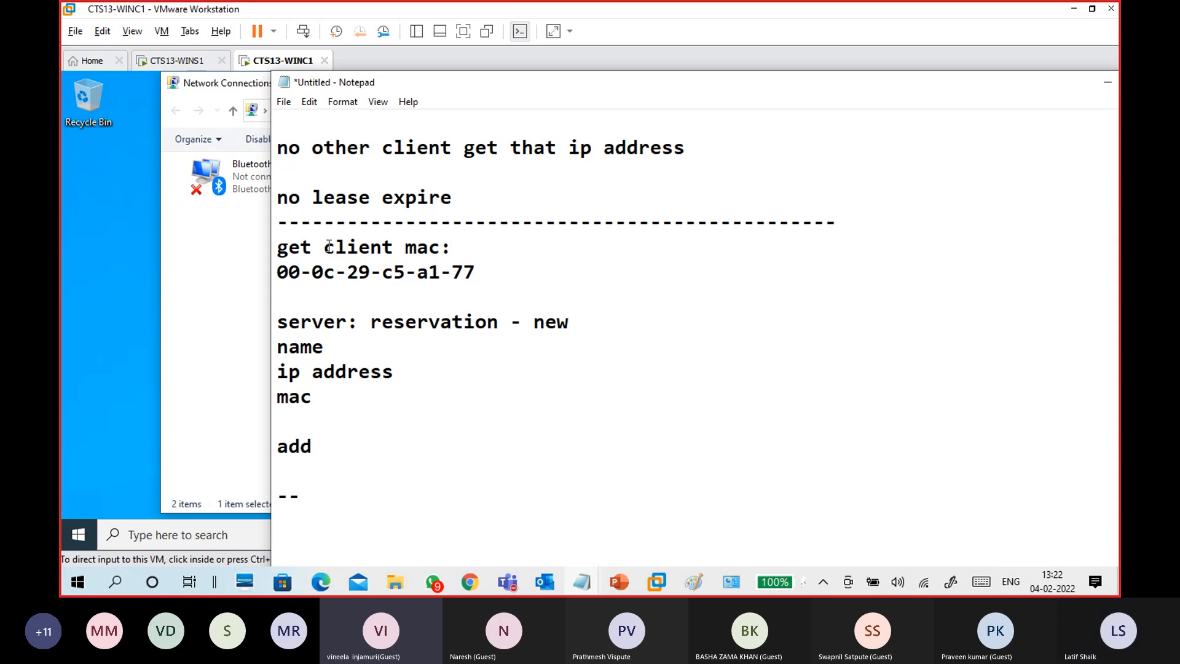
Step: Add the line "client : ipconfig /release" below the "--" separator, leaving a blank line between them
scroll(387, 271, down, 2)
text(cle)
key(BackSpace)
text(ient : ipcn)
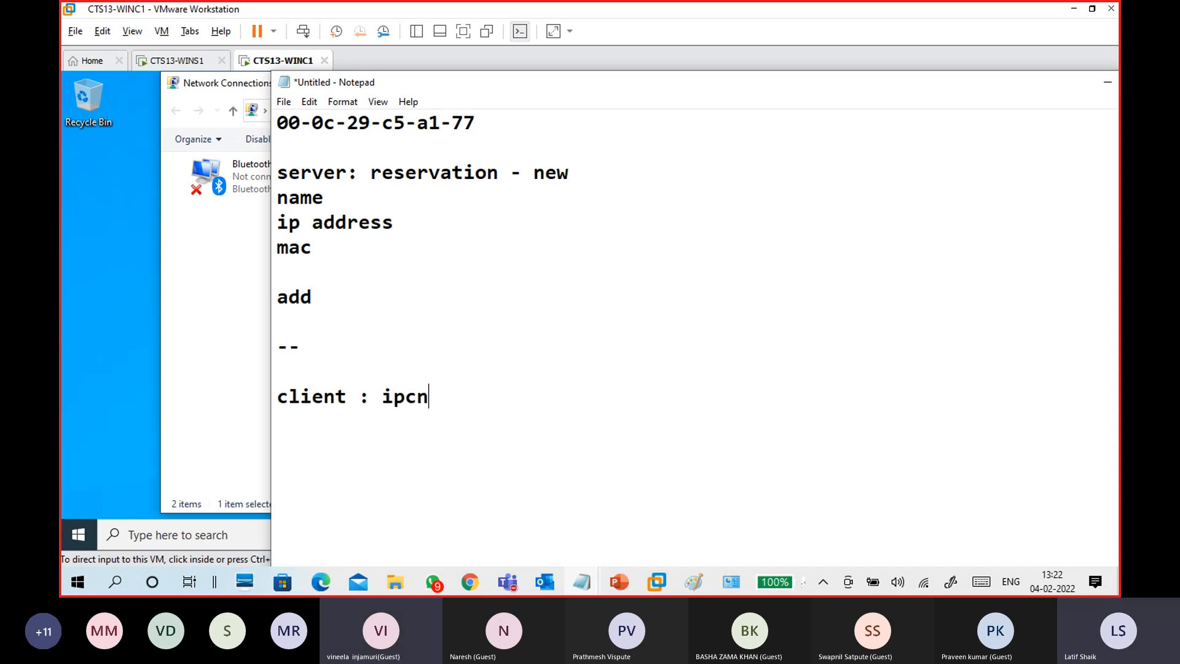
key(BackSpace)
text(onfig /release          )
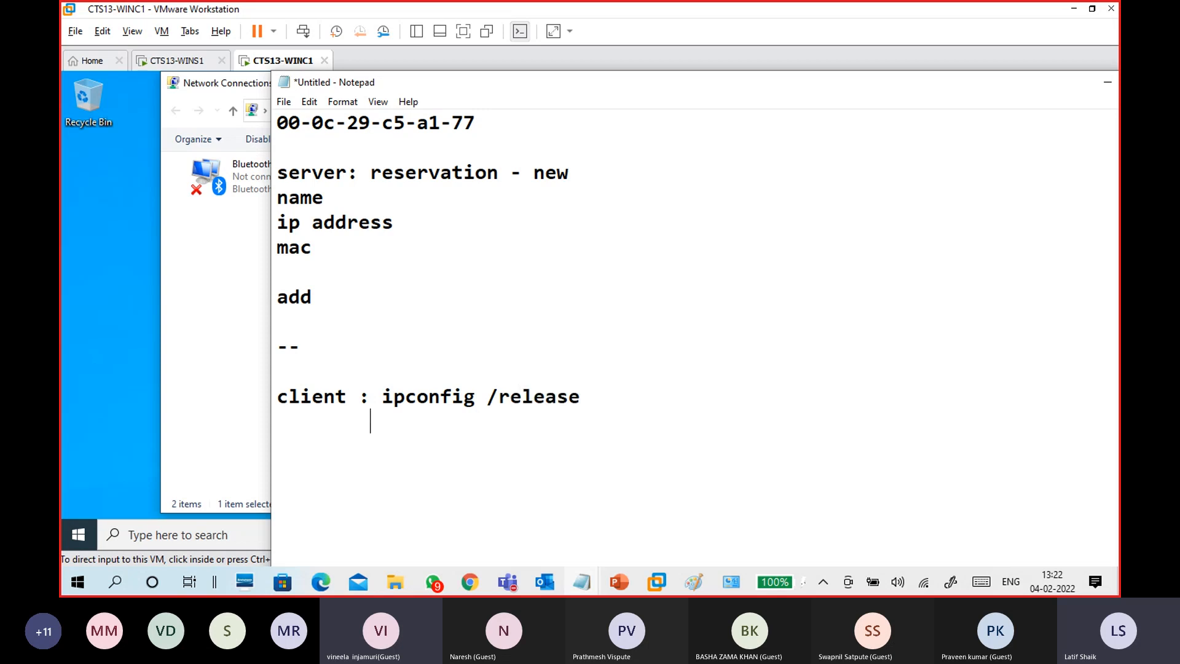
Step: Add "ipconfig /renew" indented under the release command and close the client section with a line of dashes
text(ipconfig /renew)
key(Return)
text(-)
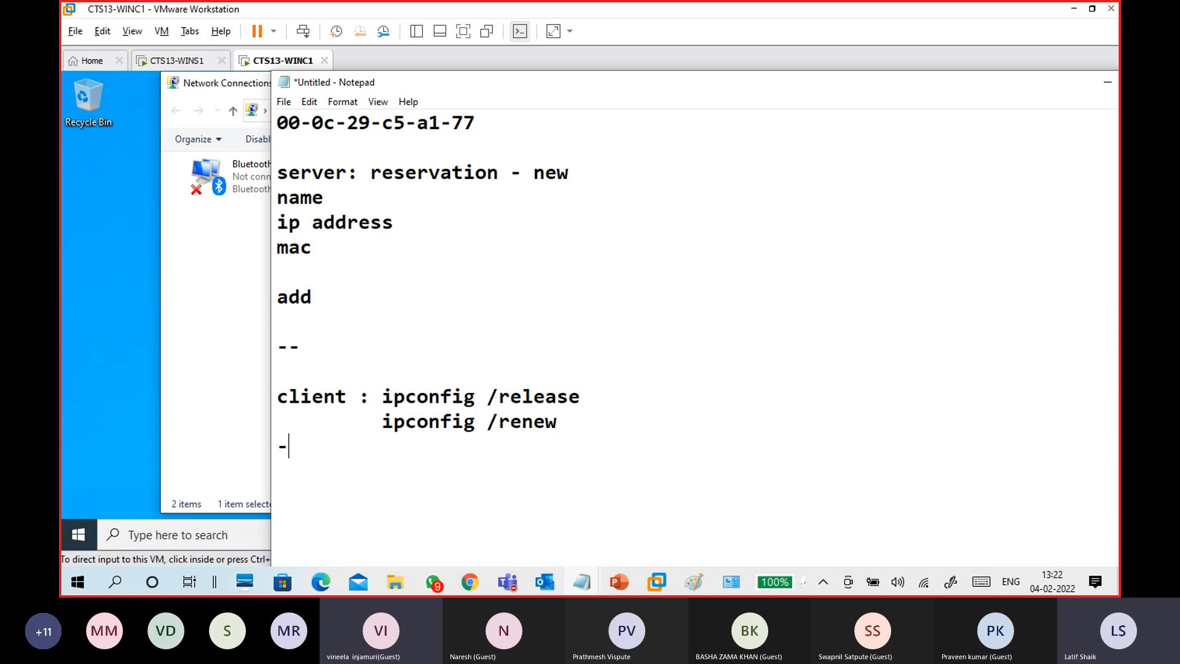
text(------------------------)
Step: Switch to the CTS13-WINS1 virtual machine to view the DHCP address leases
click(230, 257)
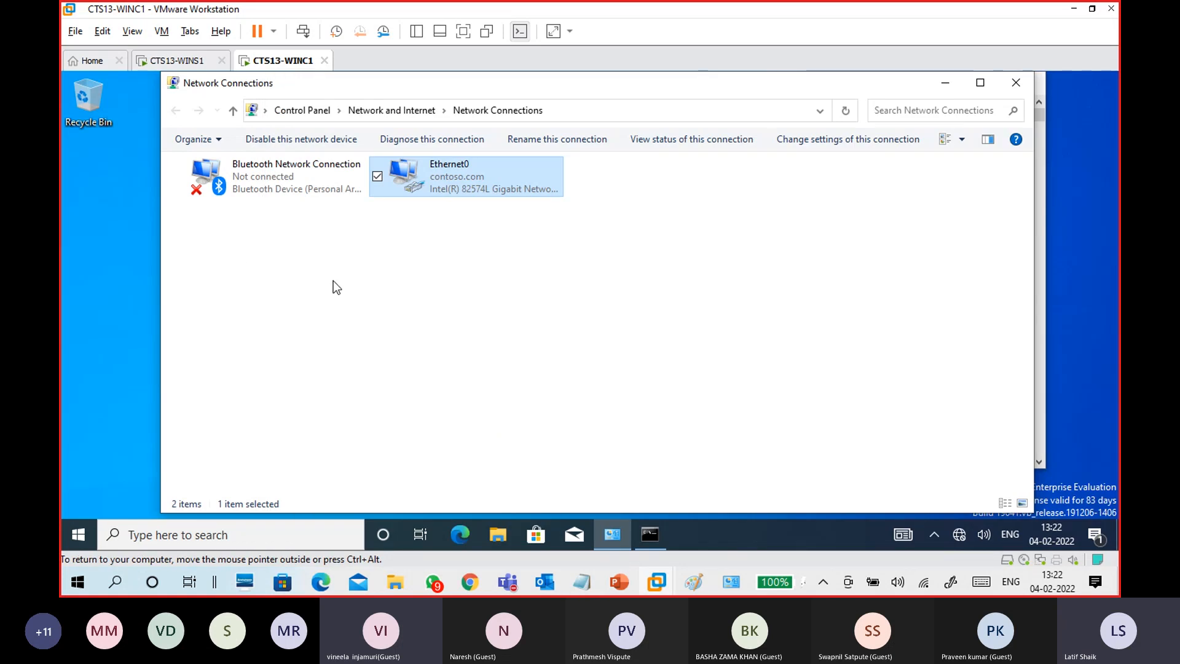
click(185, 60)
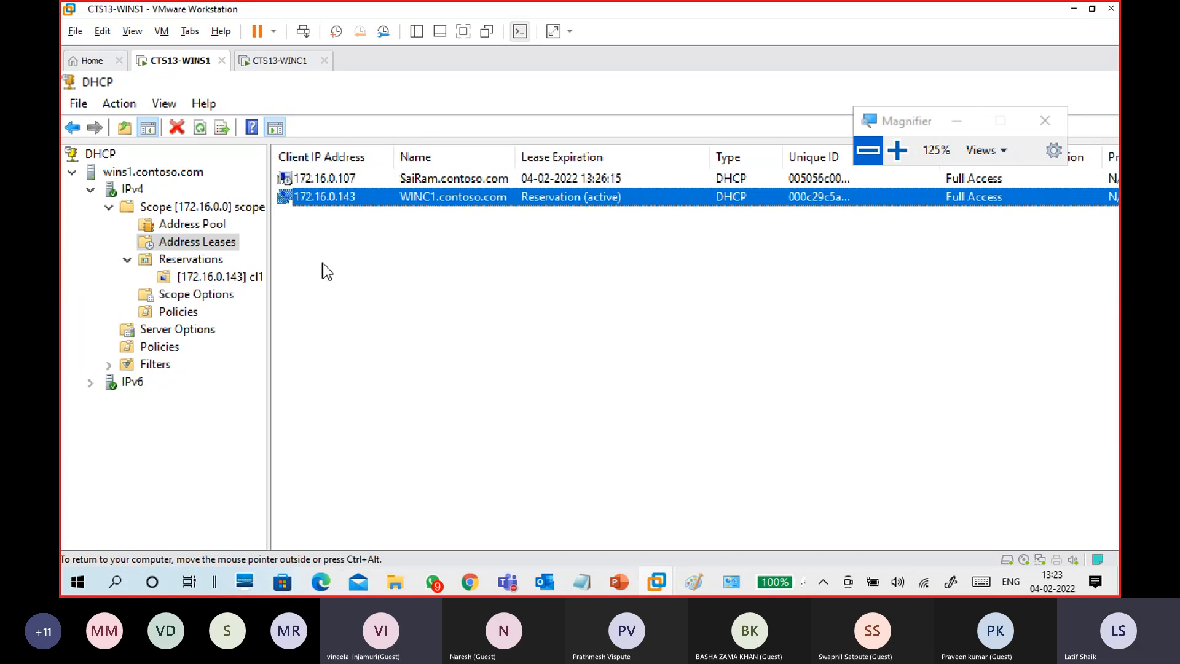
key(ctrl+alt)
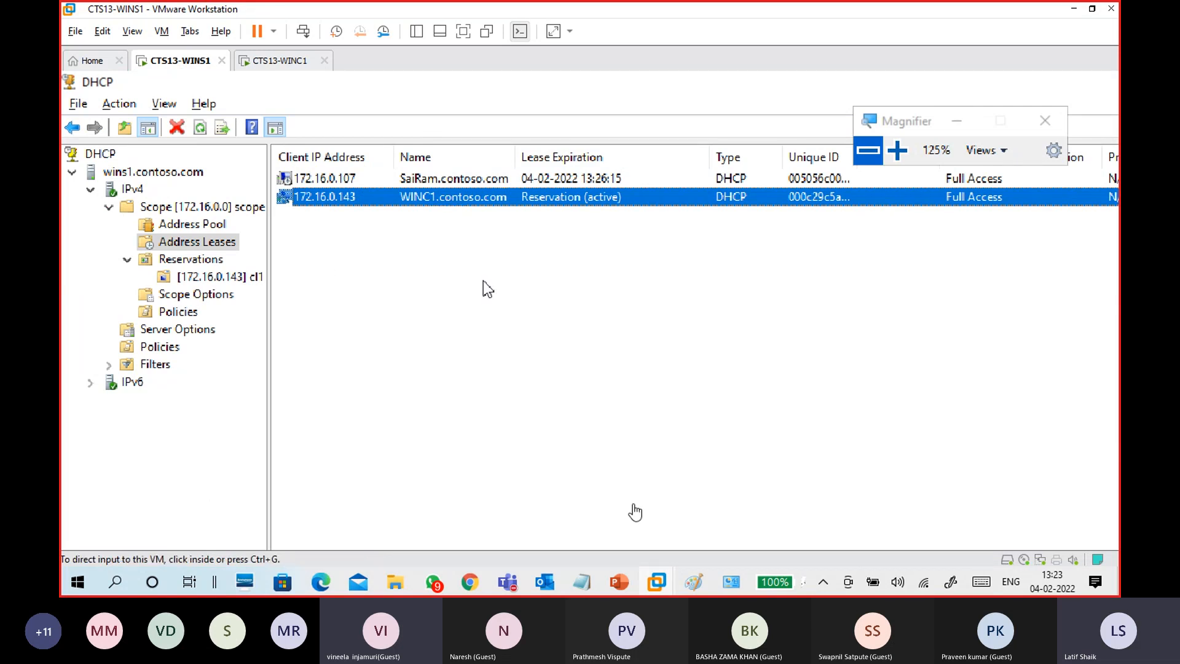
Step: Return to the Notepad notes and move their window up so that it sits fully above the taskbar
mouse_move(593, 578)
click(621, 529)
click(536, 355)
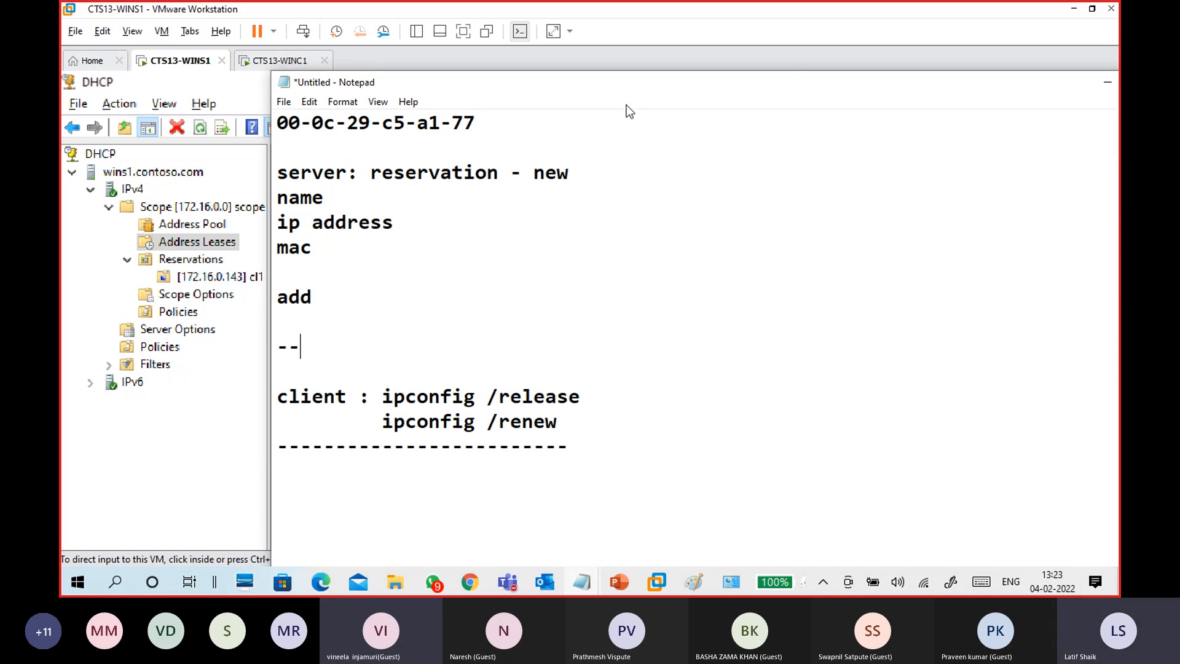
drag(623, 83, 566, 18)
click(584, 146)
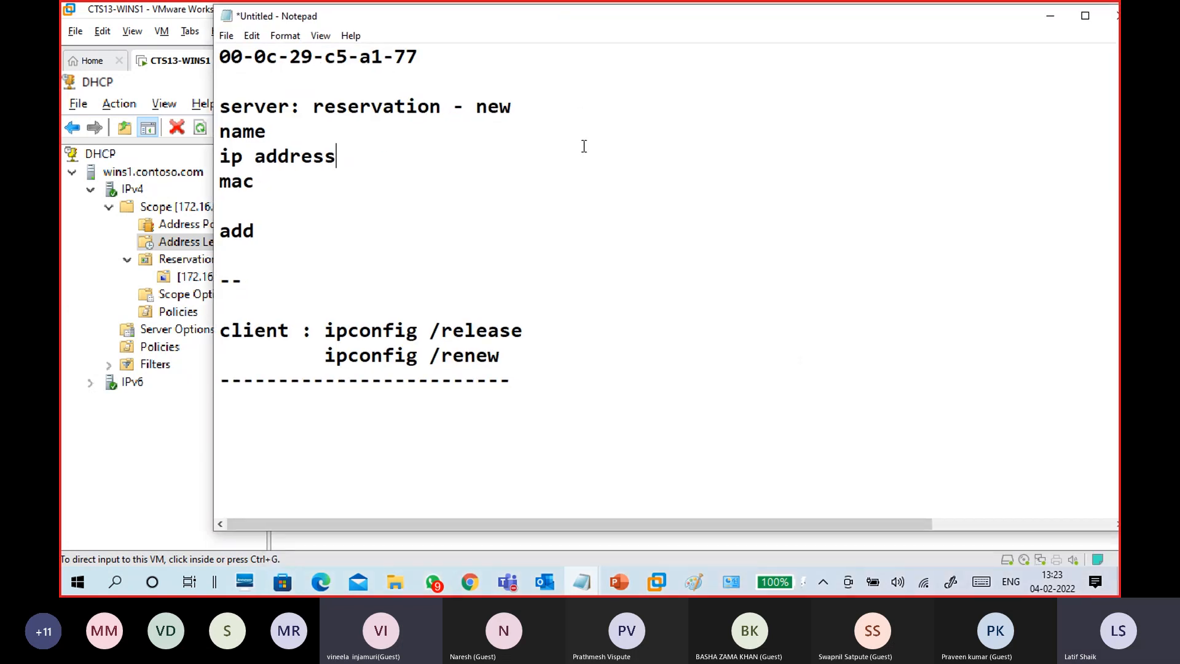
Step: Review the notes from the Reservation section back through lease duration and APIPA to the DHCP scope details
scroll(579, 300, up, 4)
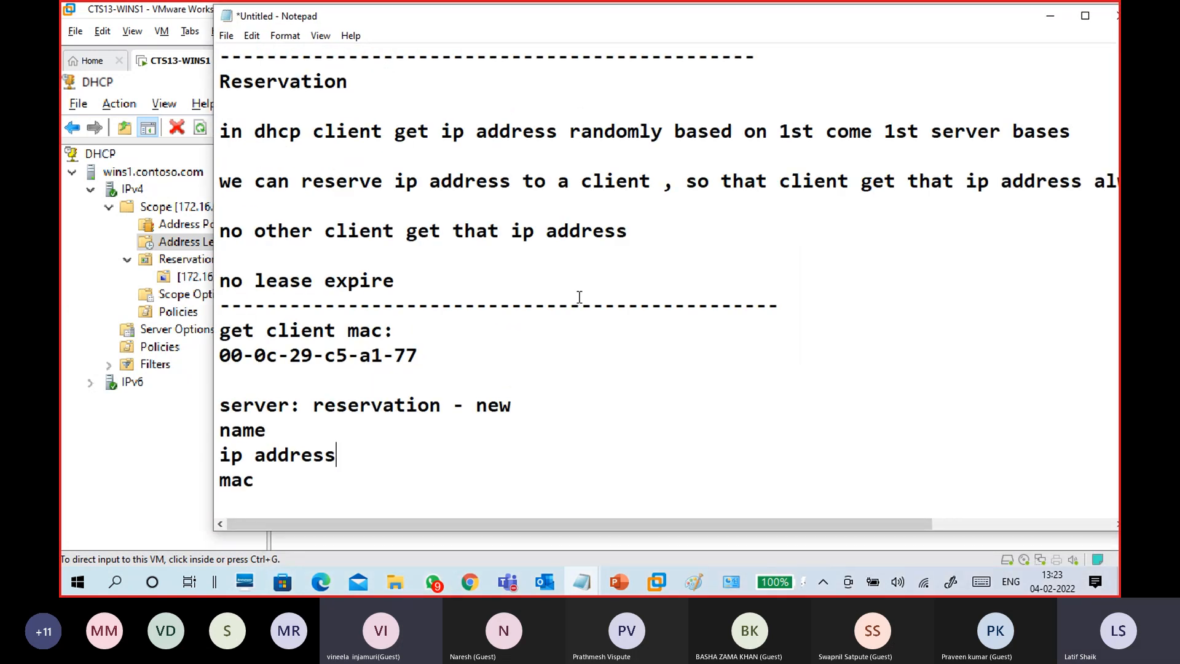
drag(346, 81, 214, 77)
scroll(398, 203, up, 4)
scroll(399, 203, up, 9)
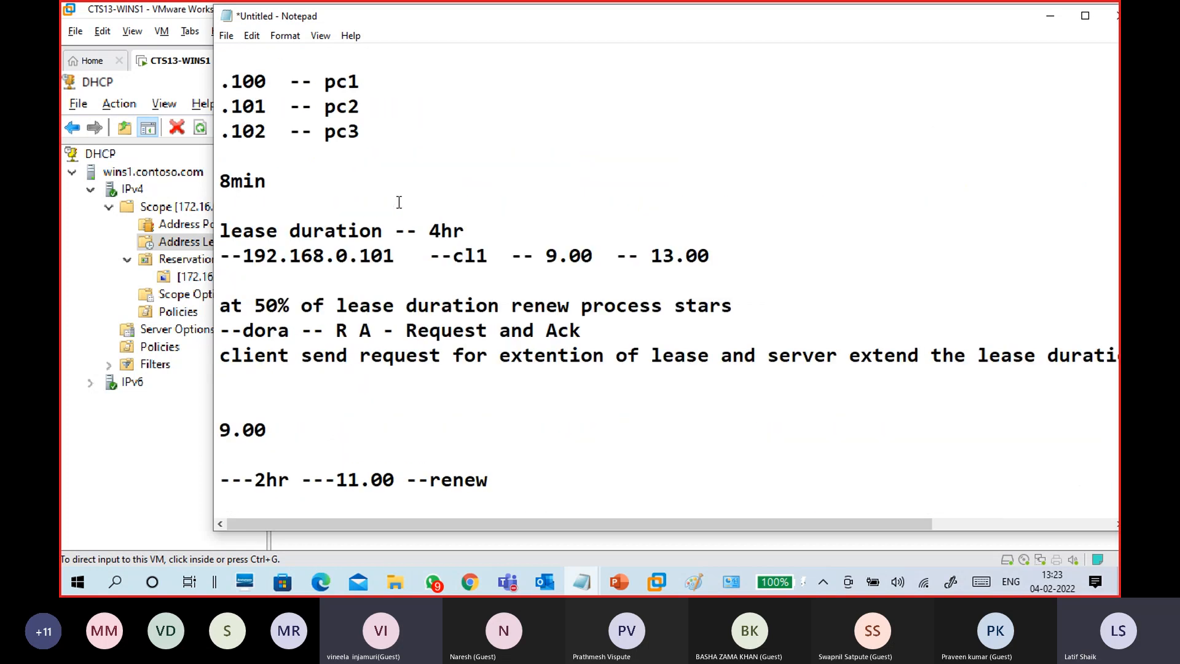
scroll(430, 223, up, 20)
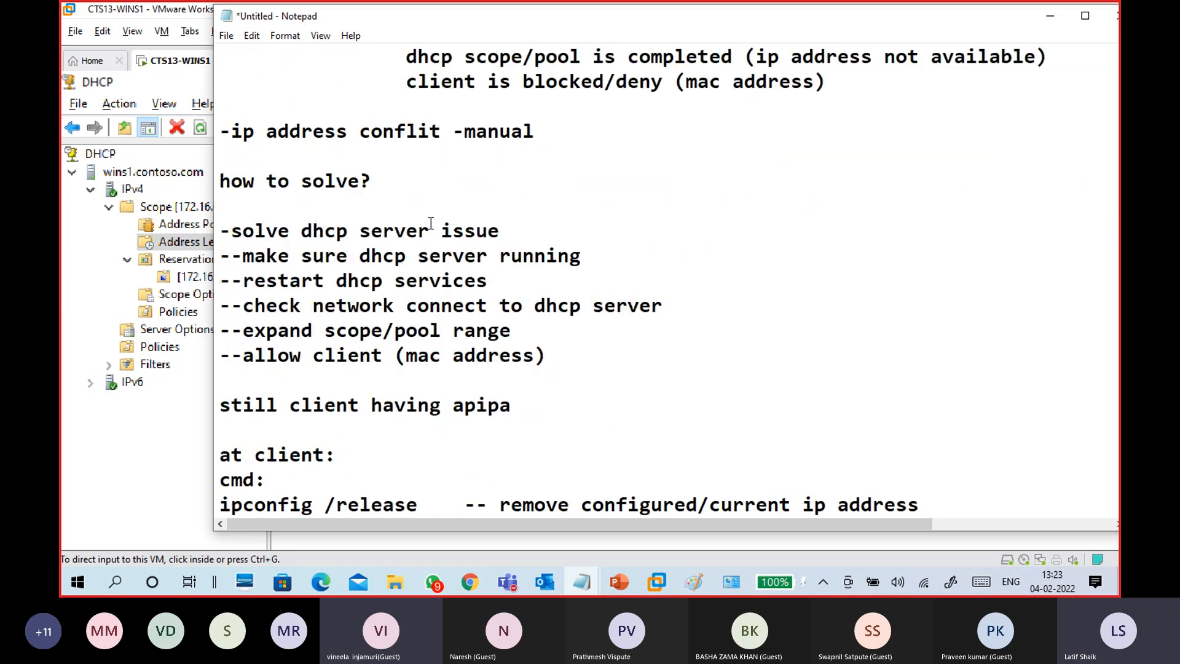
scroll(431, 225, up, 3)
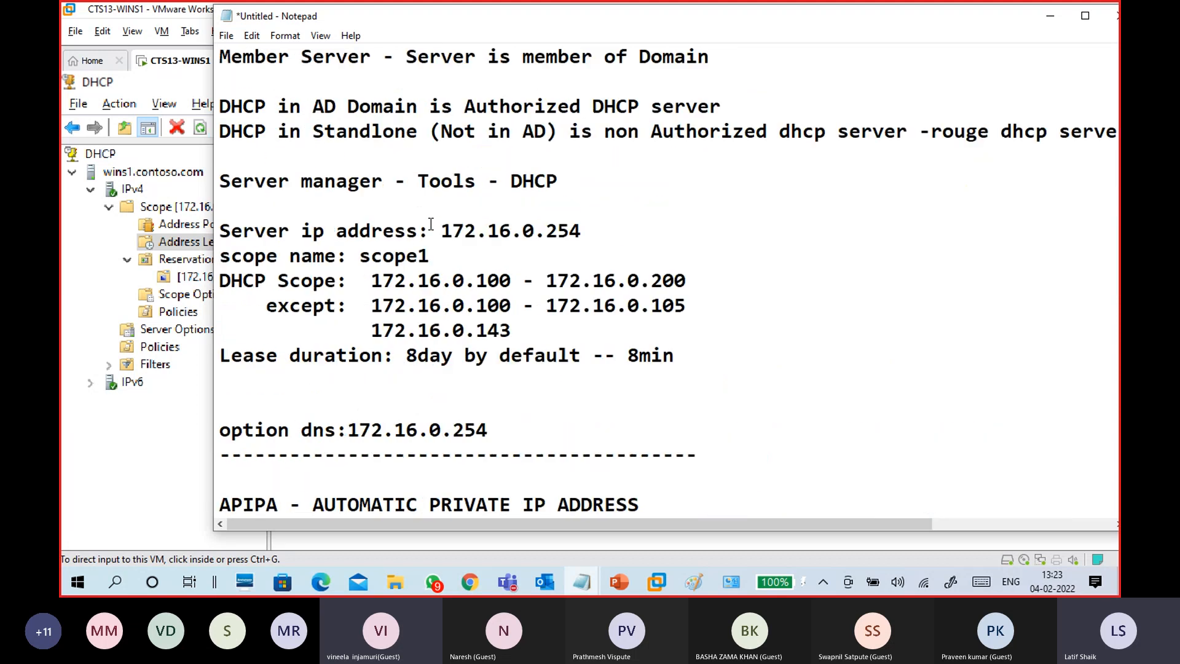
scroll(431, 225, down, 6)
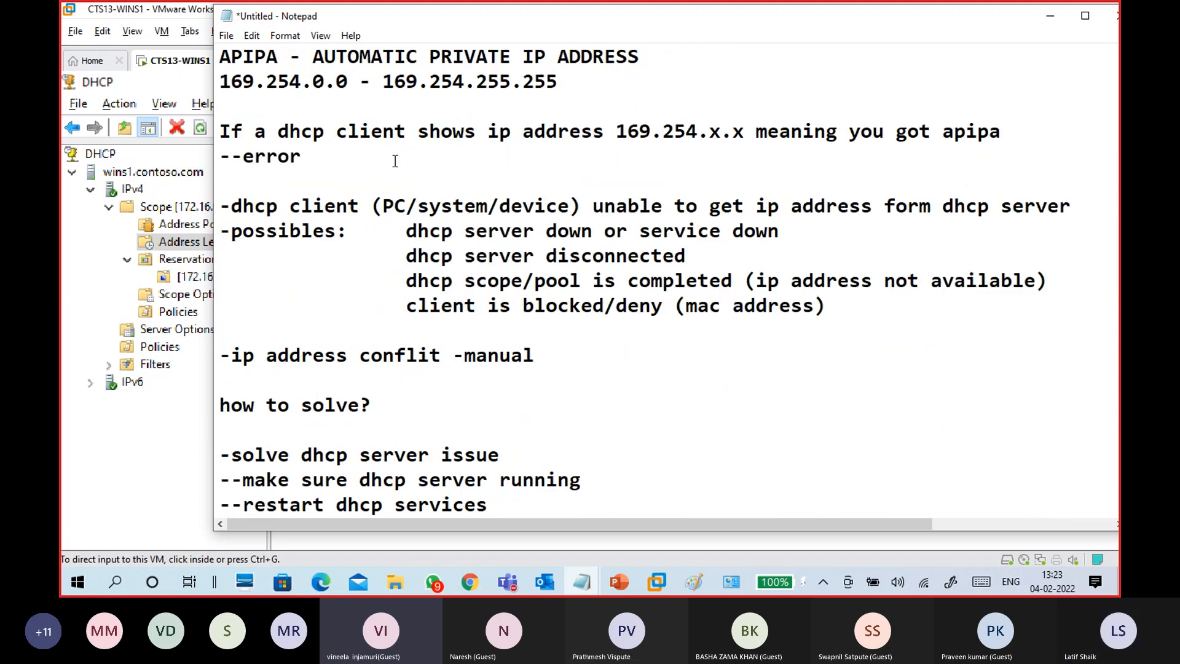
Step: Switch to the Microsoft Teams meeting "CTS Classes Test 1" and stop its recording
mouse_move(504, 581)
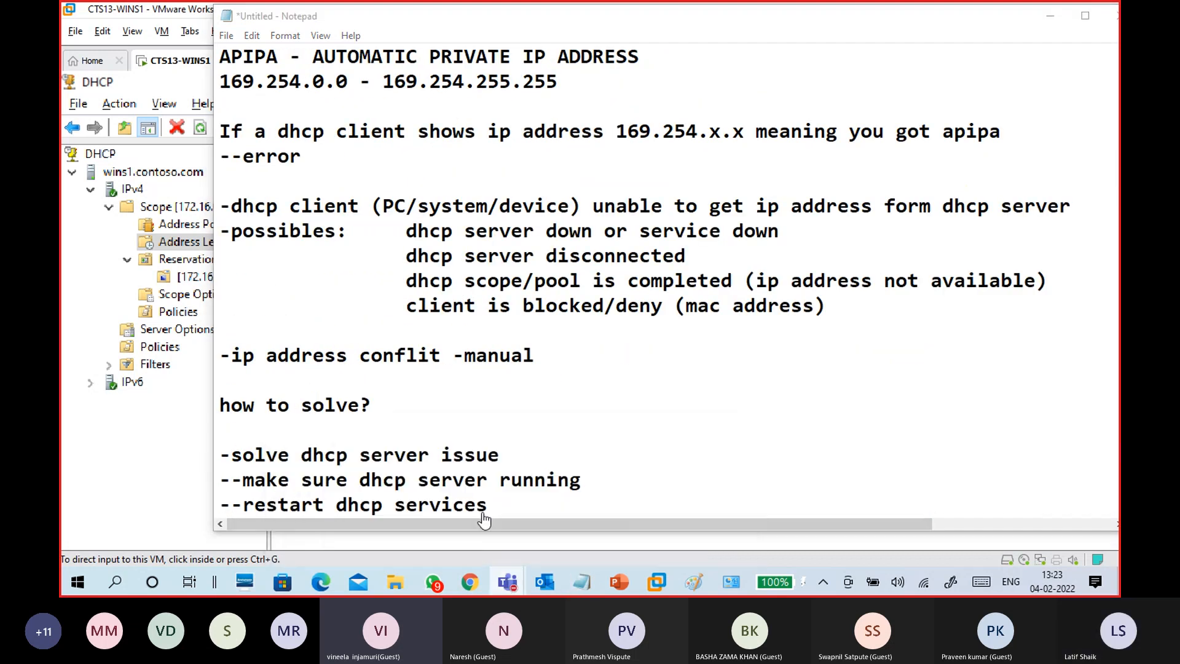
click(485, 519)
drag(567, 16, 510, 28)
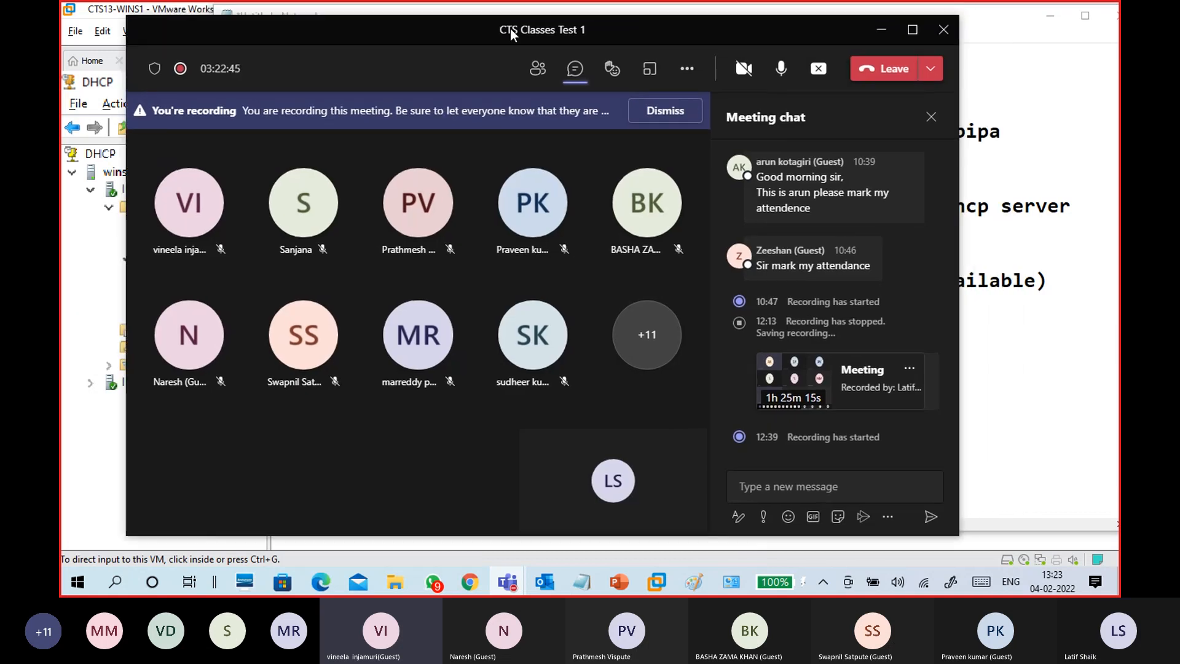
click(687, 69)
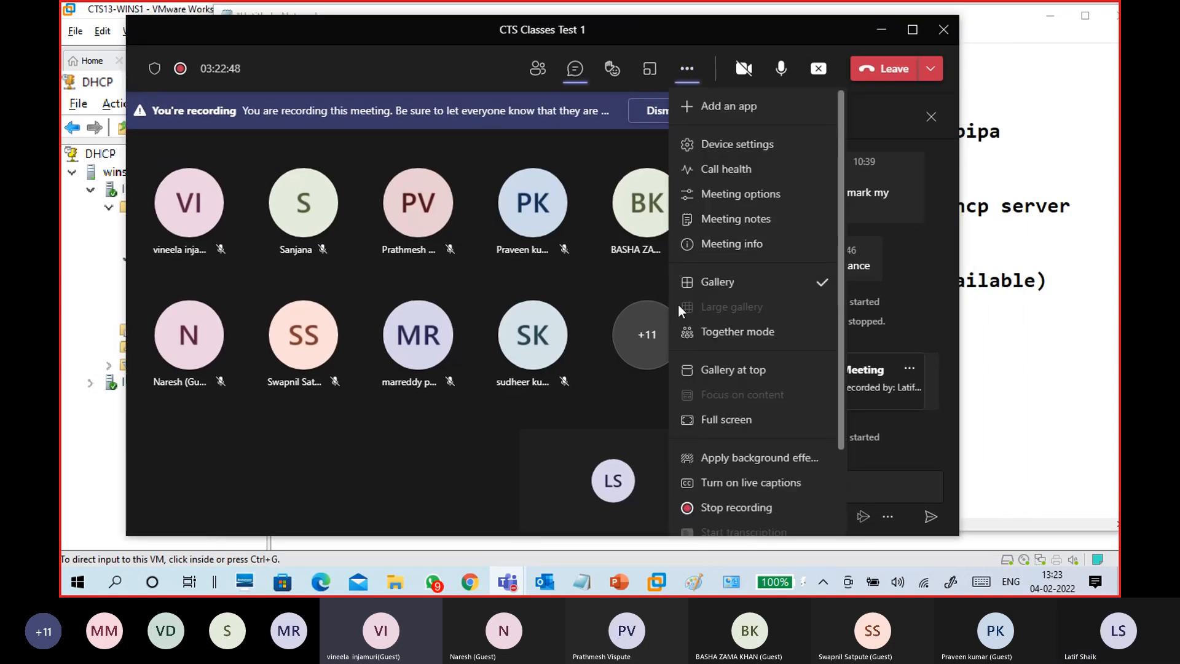
click(727, 508)
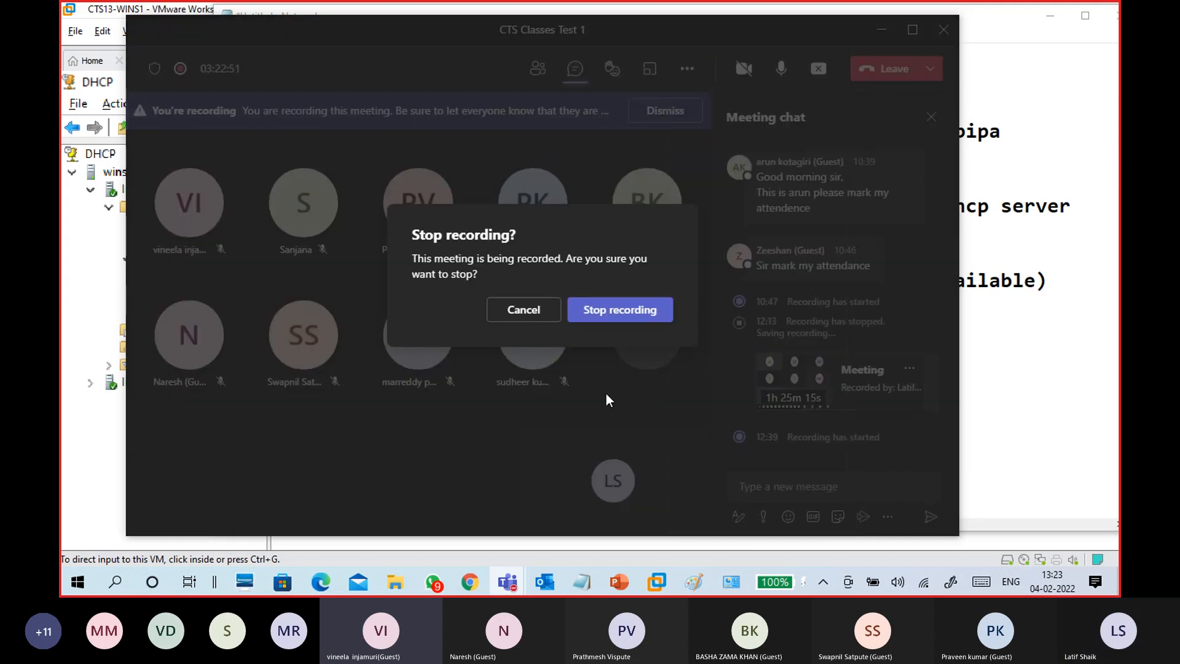